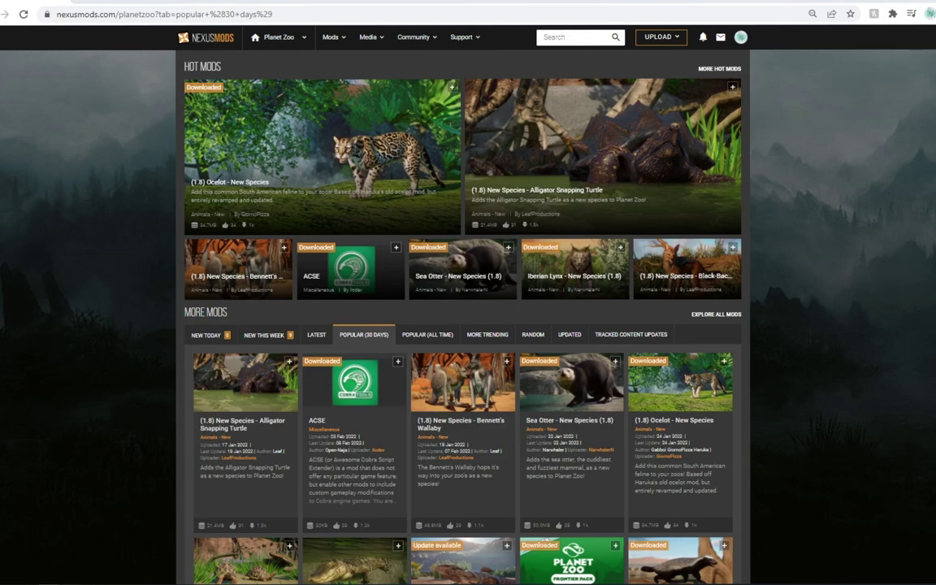
- Open the Mod Installing Tutorial folder and look over the downloaded mod archives, including ACSE, Flamingo Pack, Ocelot and Planet Zoo Plus
mouse_move(96, 577)
click(112, 553)
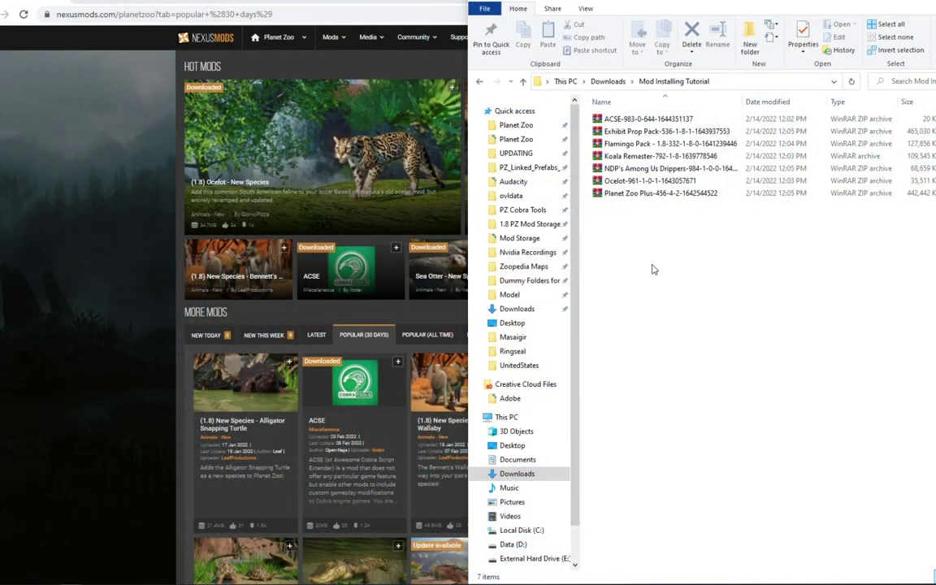
click(658, 155)
click(658, 143)
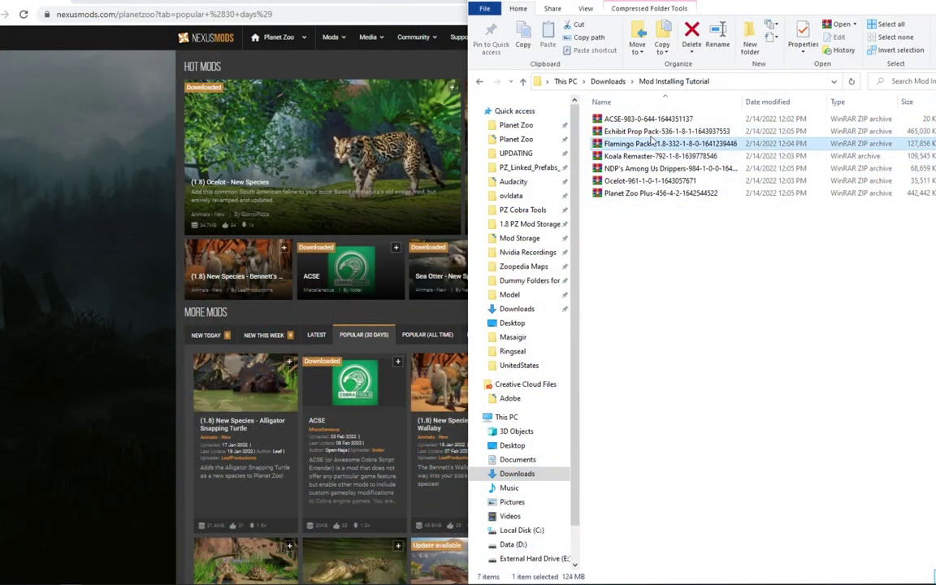
click(606, 131)
click(624, 119)
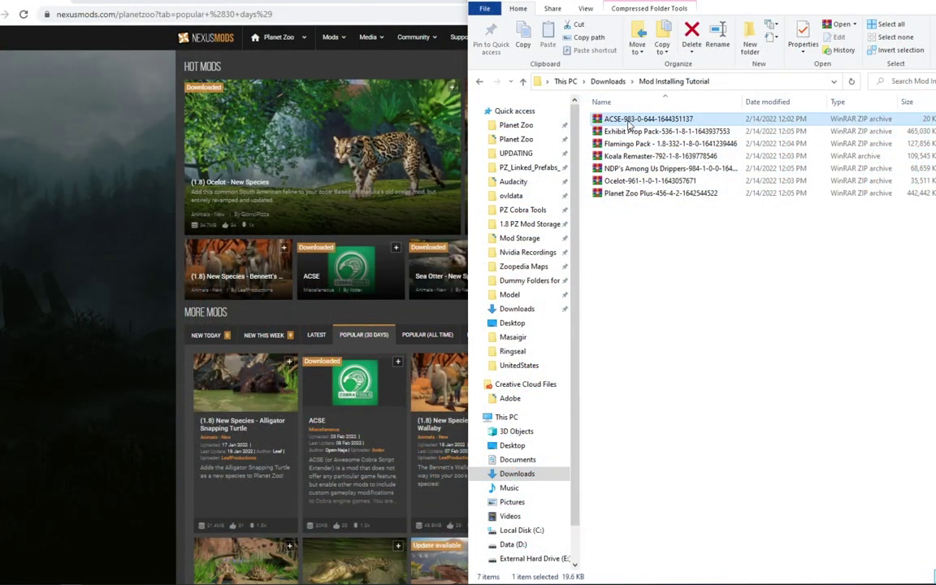
click(648, 182)
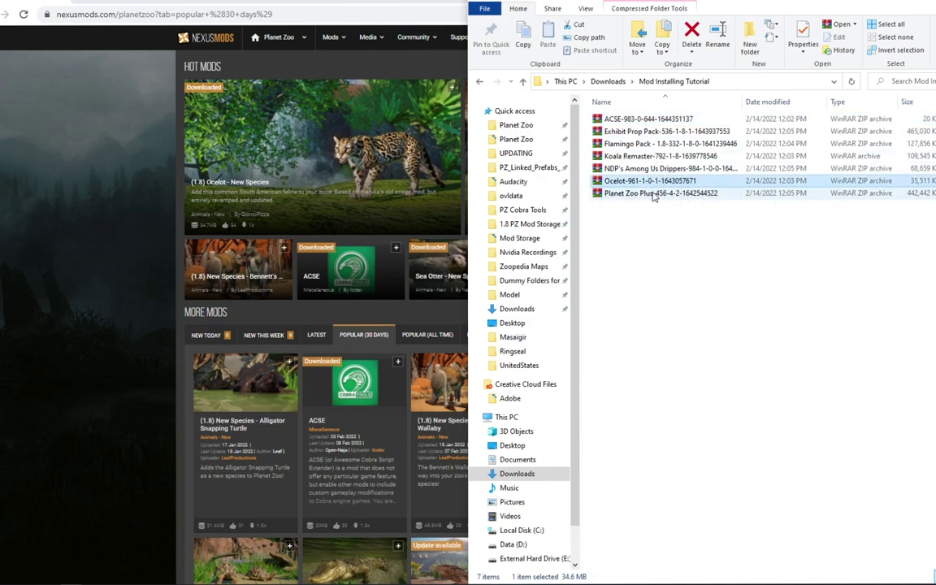
click(654, 194)
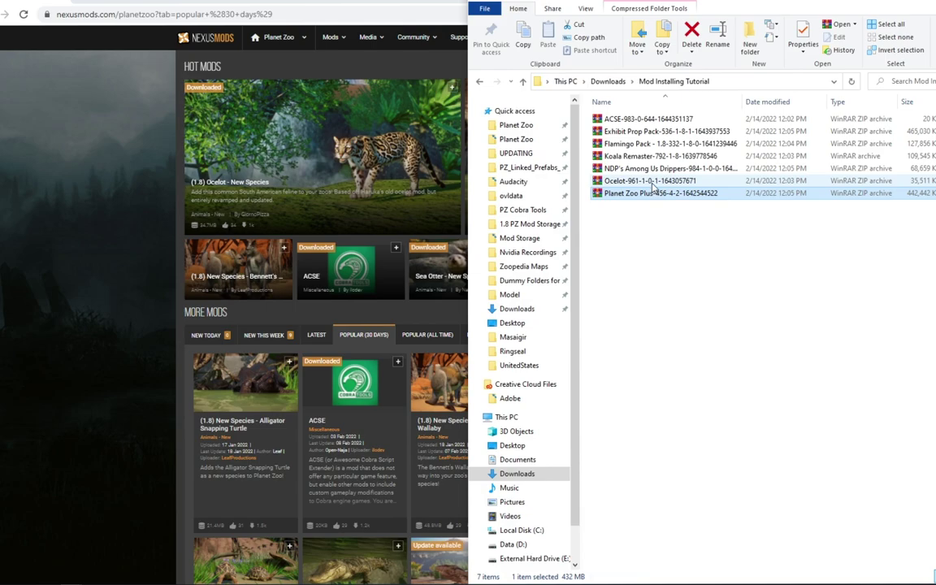
- Return to the browser, go to the Nexus Mods home page and browse the full list of supported games
click(122, 142)
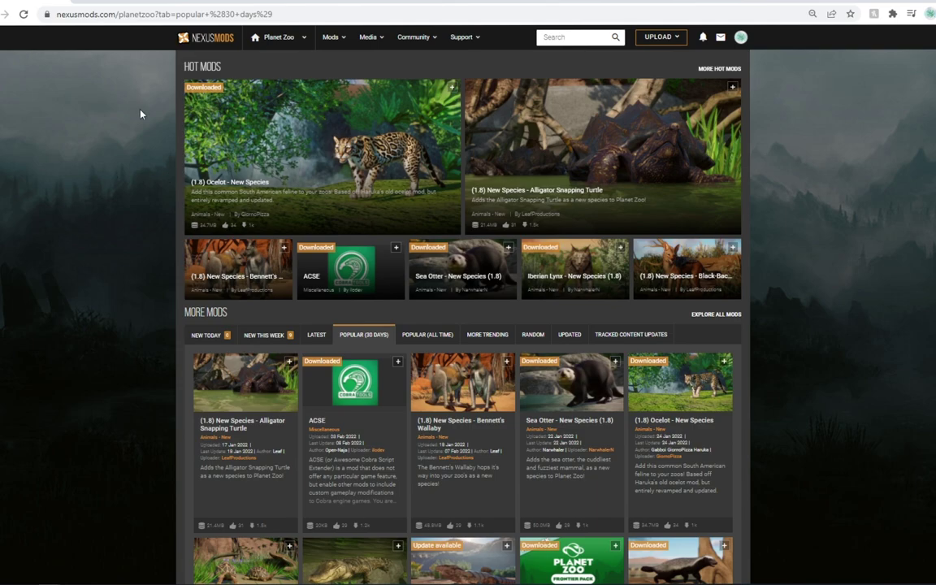
click(221, 37)
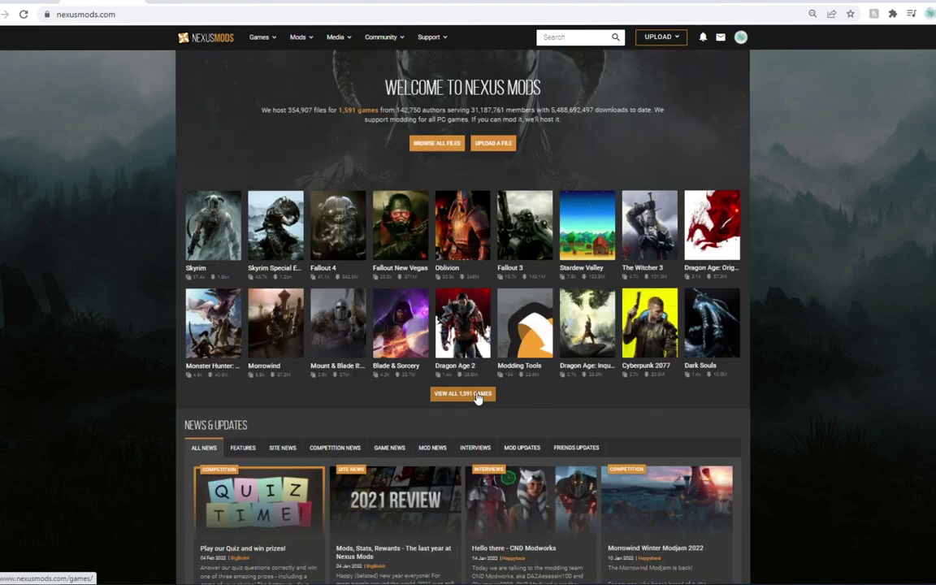
click(478, 396)
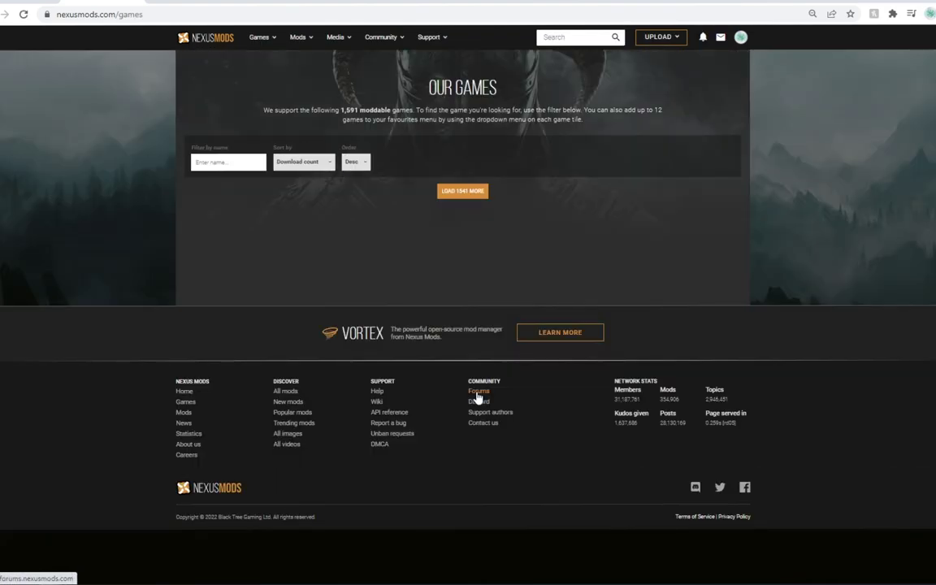
scroll(478, 317, down, 1)
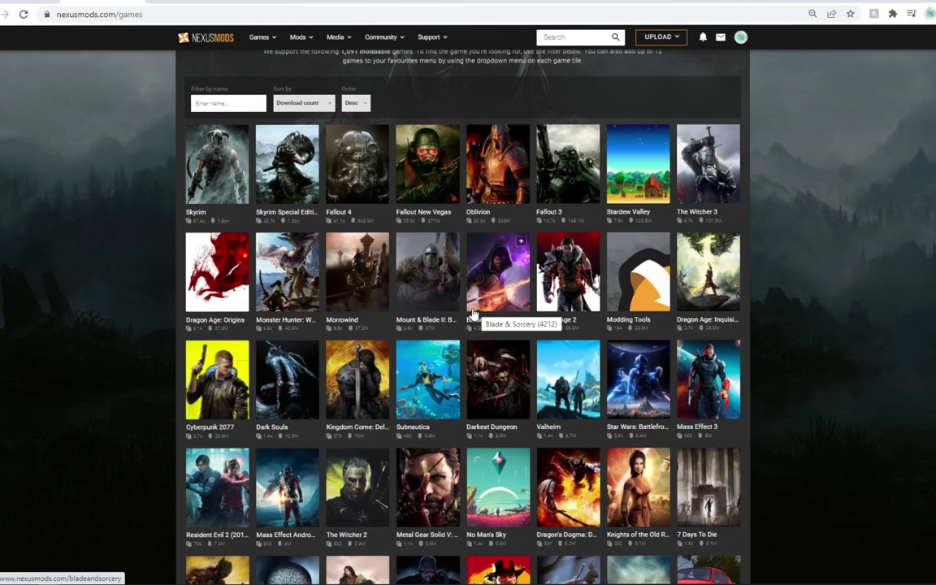
scroll(474, 314, down, 1)
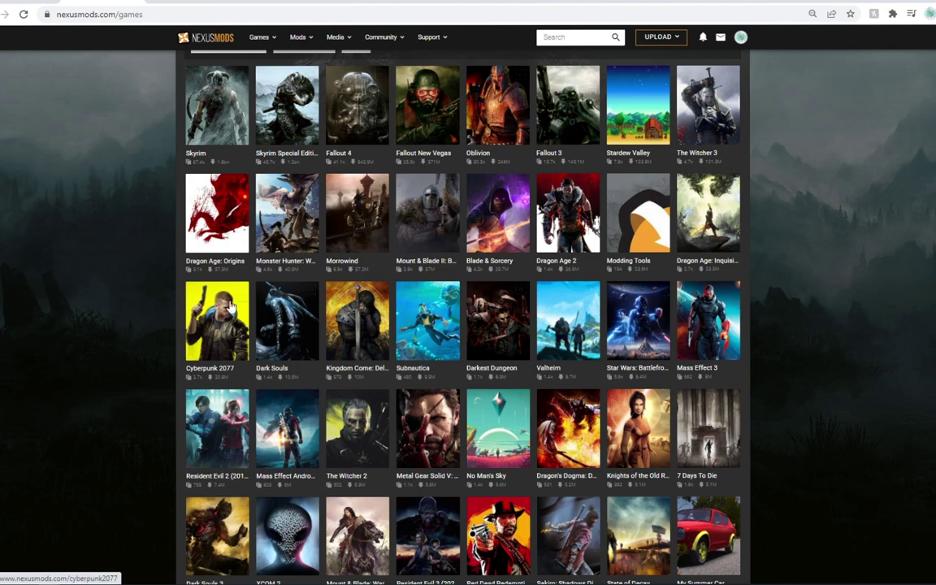
scroll(145, 107, up, 1)
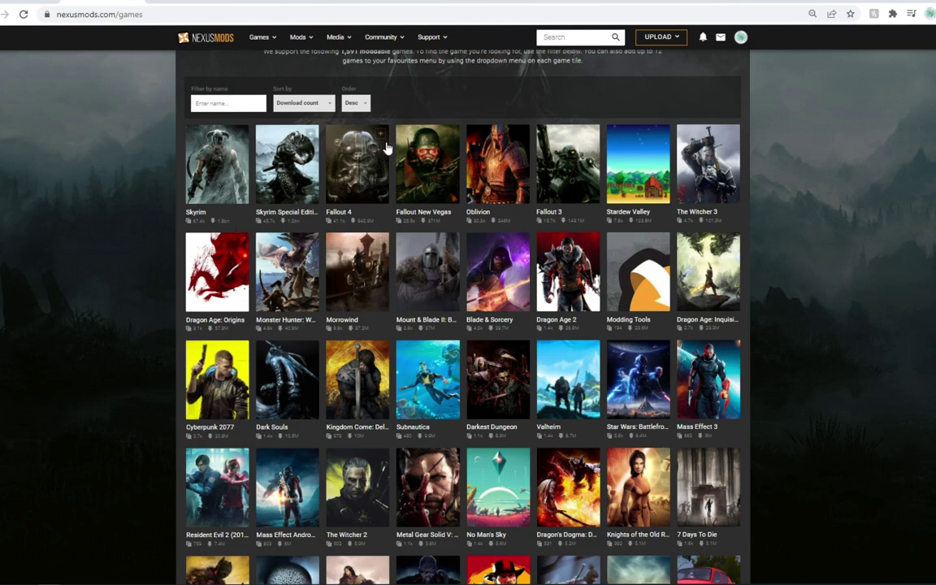
scroll(424, 204, down, 1)
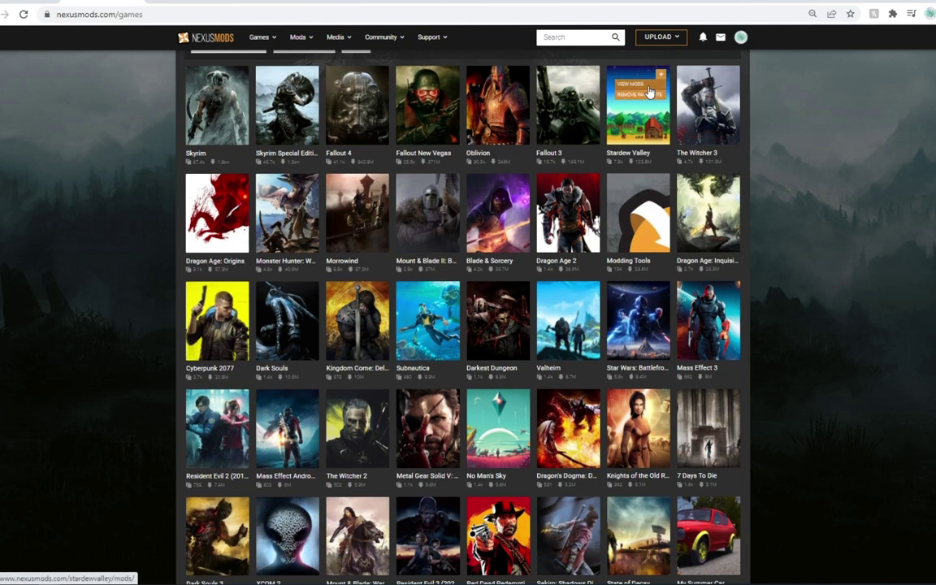
scroll(434, 215, down, 6)
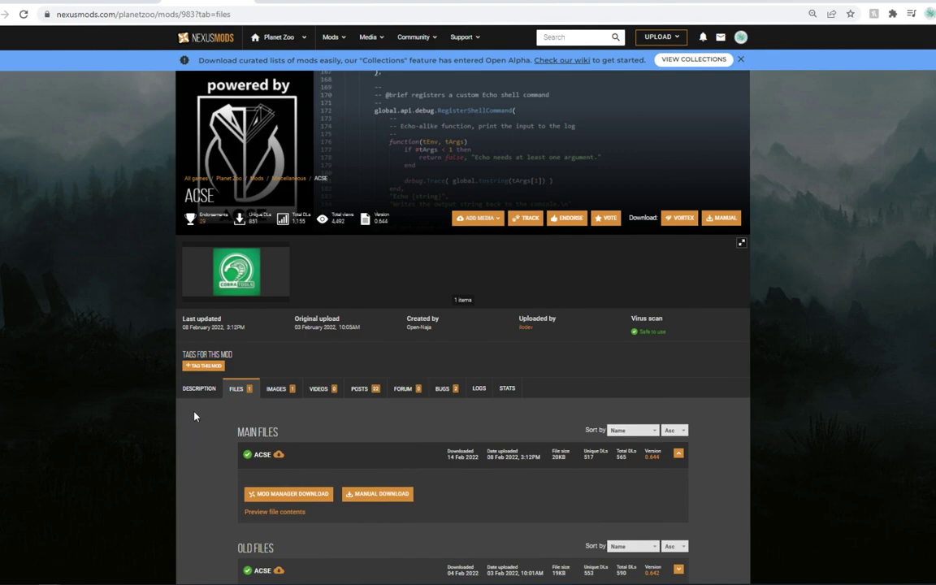
- Review the Planet Zoo mod pages for ACSE, Among Us Drippers, Ocelot, Queensland Koala Remaster, Planet Zoo Plus and Flamingo Pack
key(alt+Left)
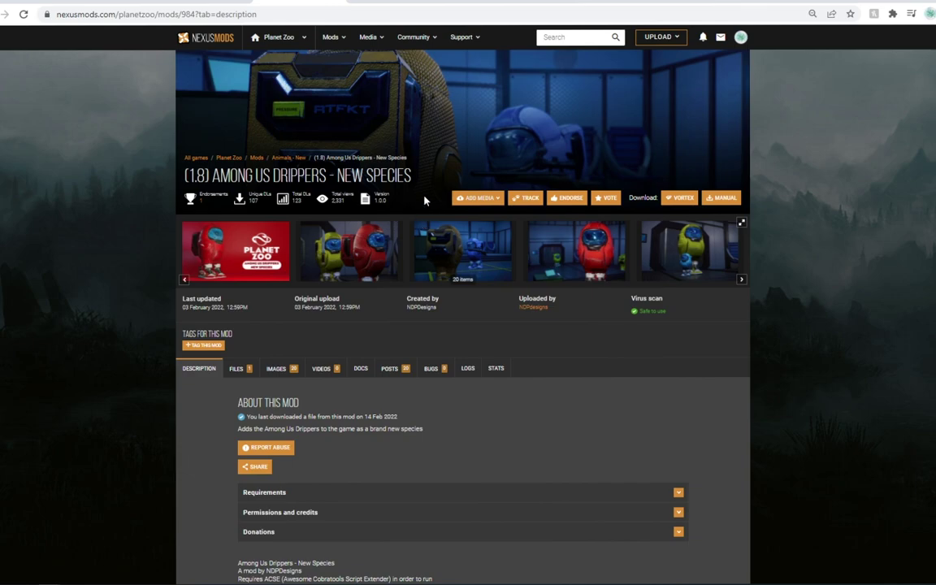
key(alt+Left)
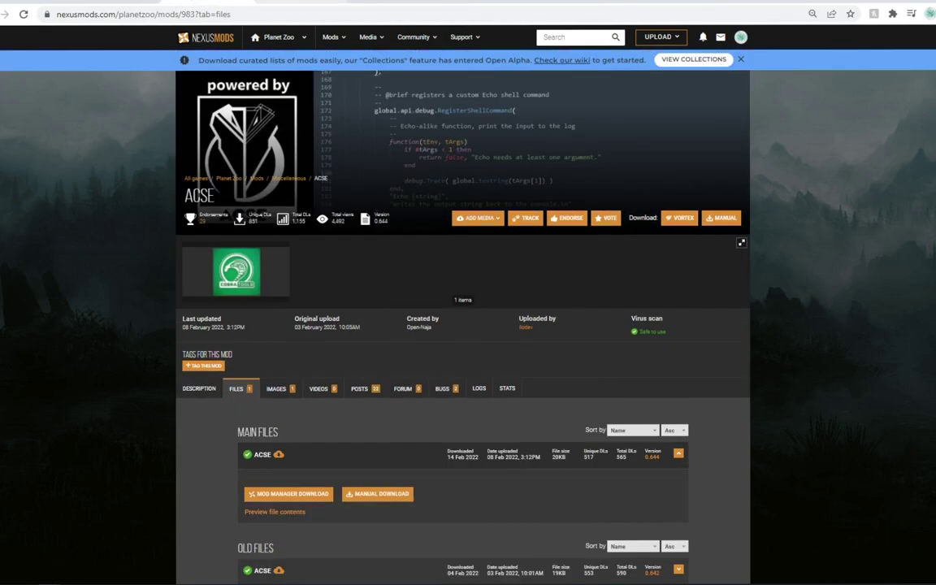
key(alt+Left)
key(alt+Left)
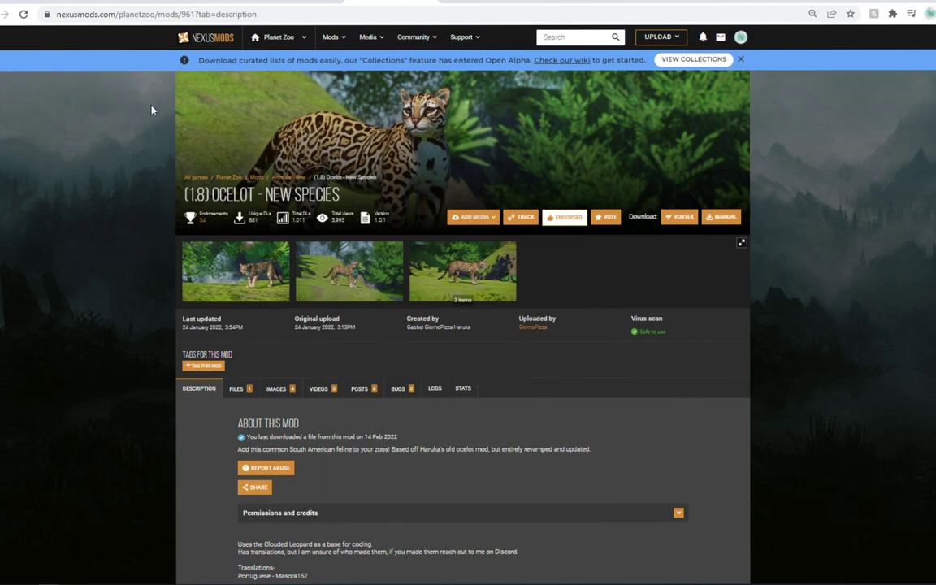
key(alt+Left)
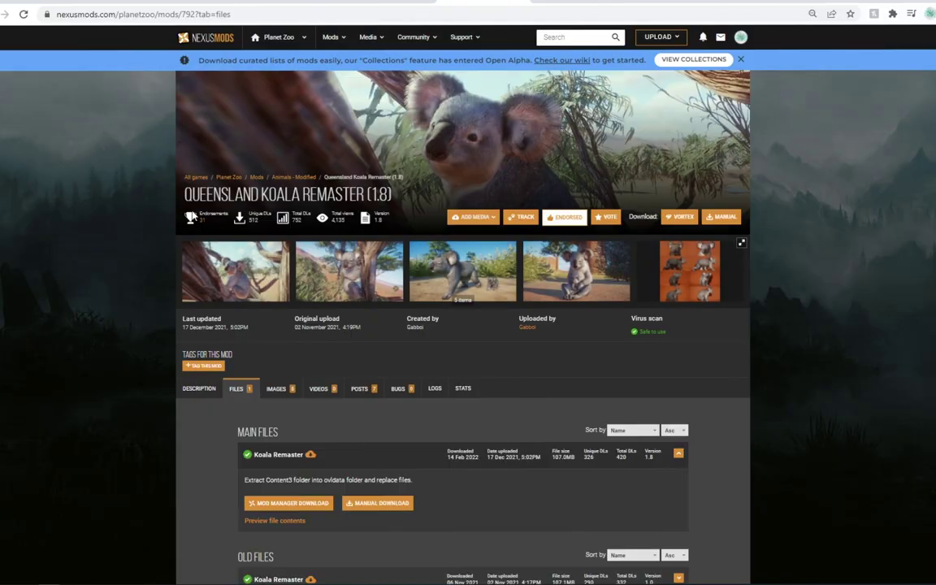
key(alt+Left)
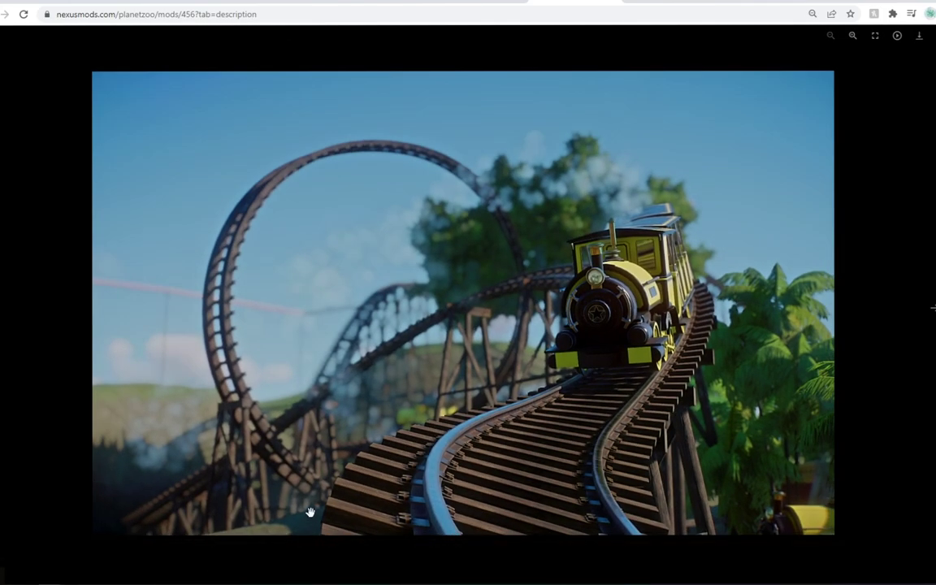
key(Escape)
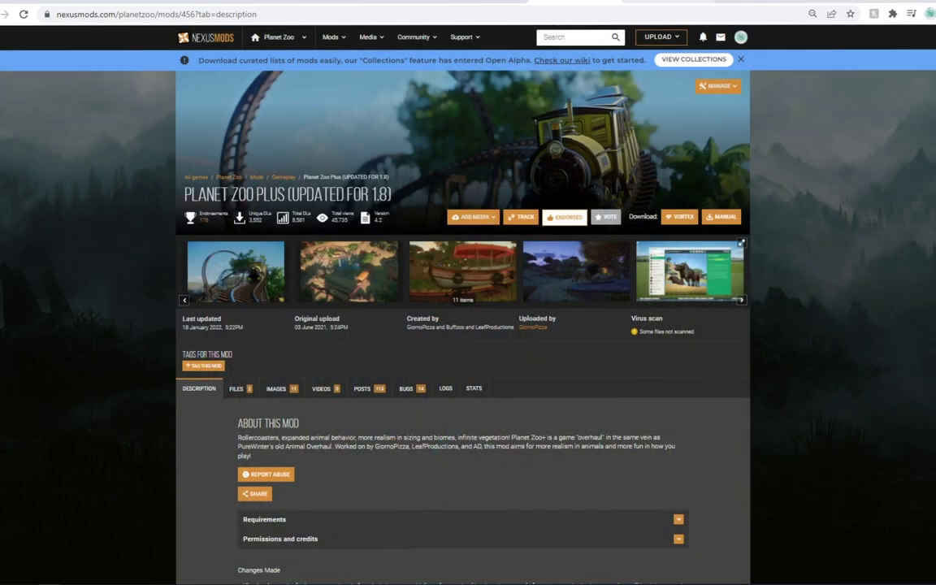
click(651, 2)
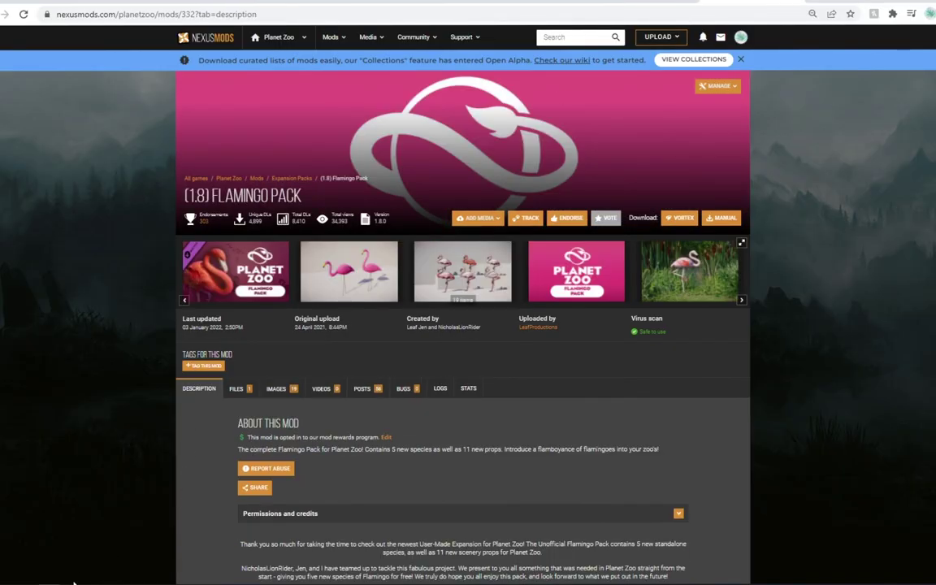
- Show the Flamingo Pack mod's files and examine the download options for its main 1.8 file
mouse_move(74, 582)
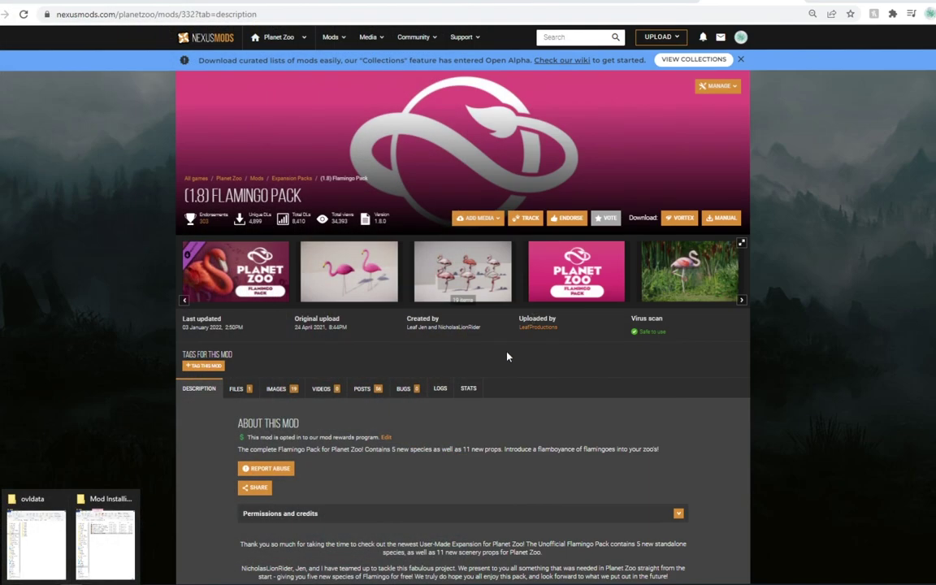
click(236, 389)
scroll(305, 370, down, 1)
scroll(310, 361, down, 2)
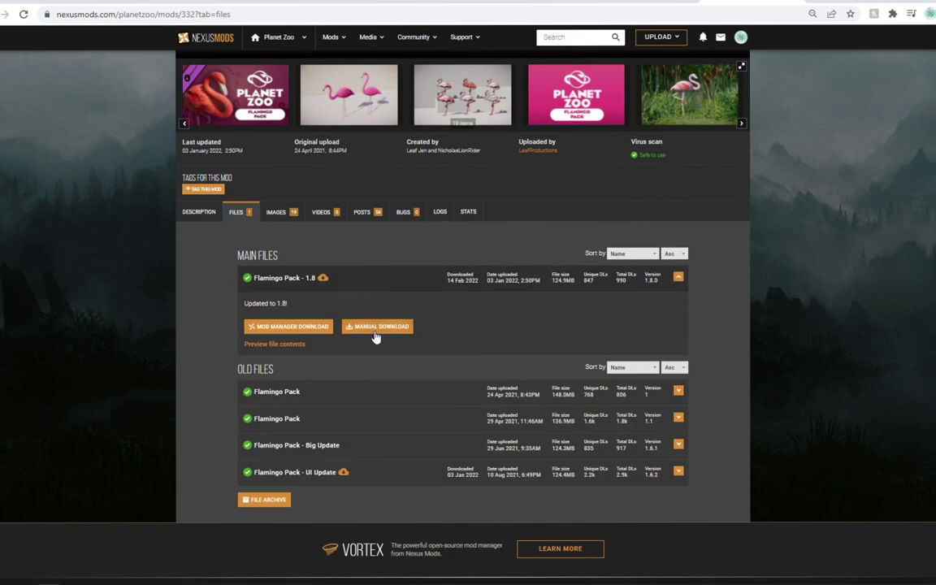
scroll(330, 295, up, 3)
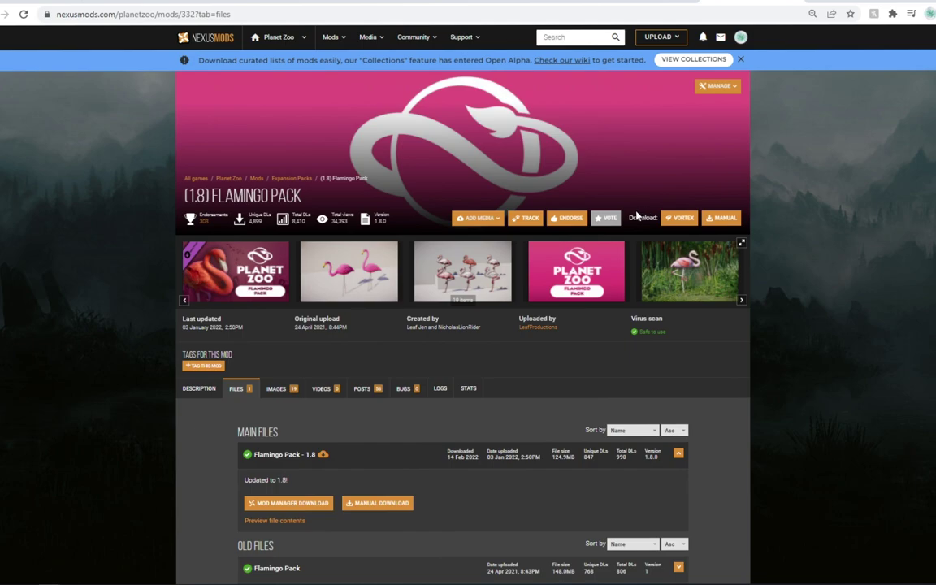
scroll(640, 217, down, 2)
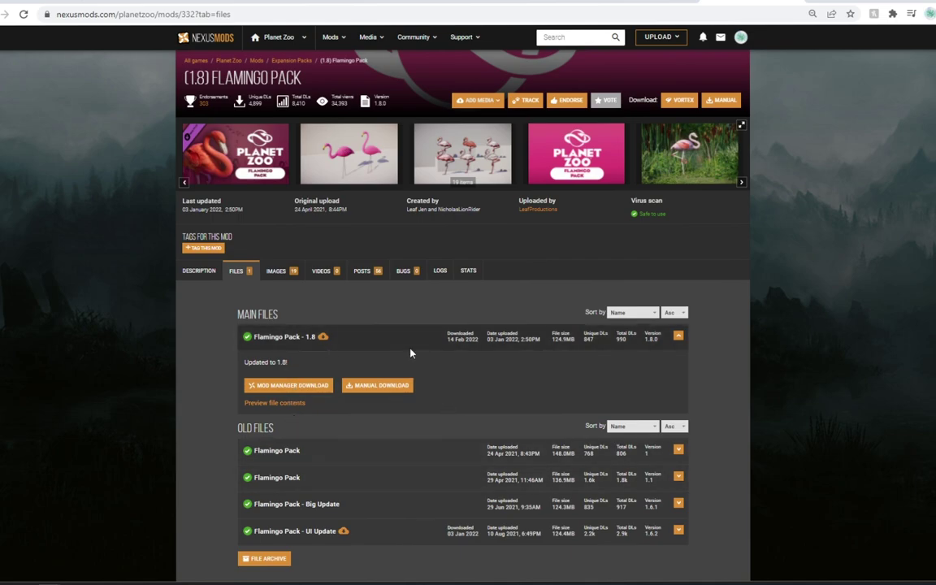
- Bring up the ovldata and Mod Installing Tutorial folder windows side by side
mouse_move(46, 569)
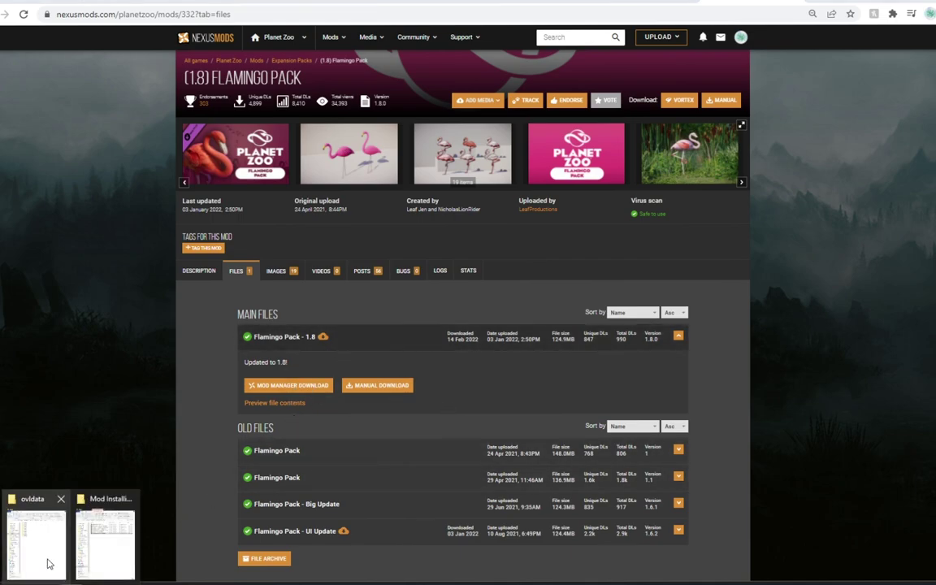
click(39, 528)
click(122, 541)
click(304, 358)
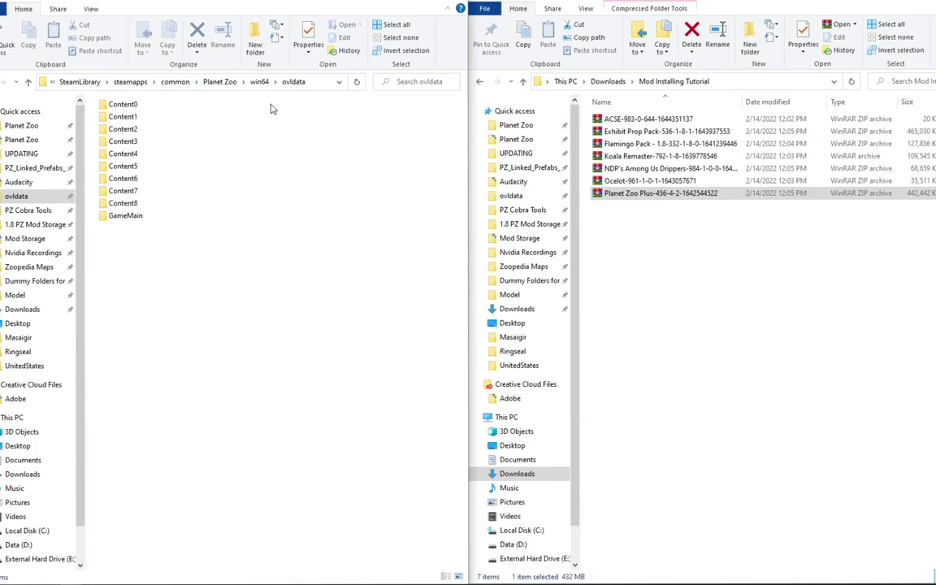
- Go from the ovldata folder up through SteamLibrary to the root of the Data (D:) drive
click(78, 81)
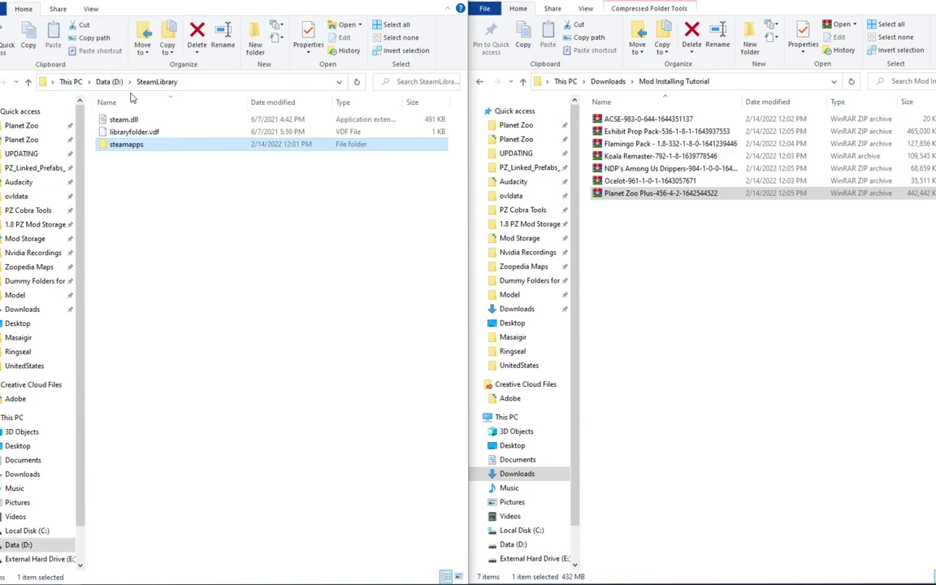
click(111, 83)
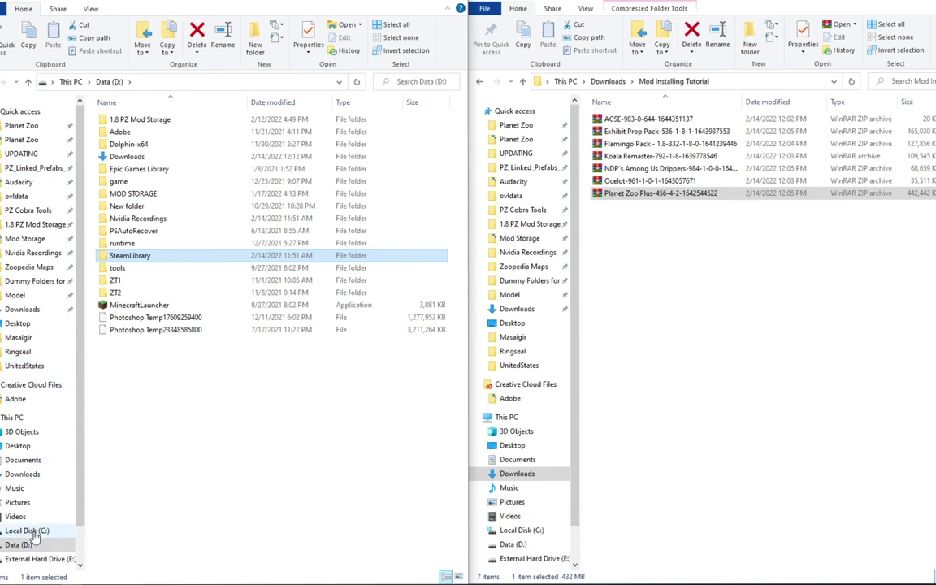
click(31, 532)
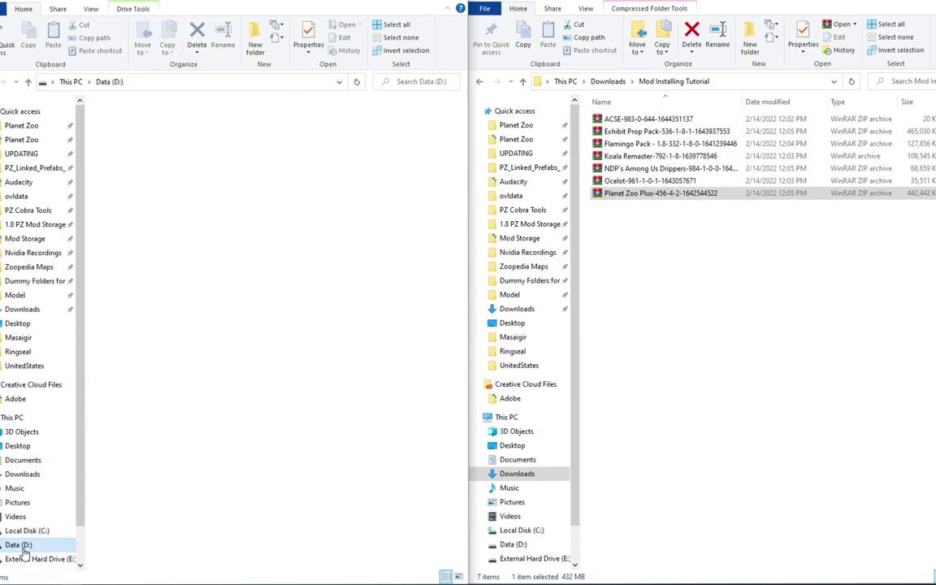
click(23, 544)
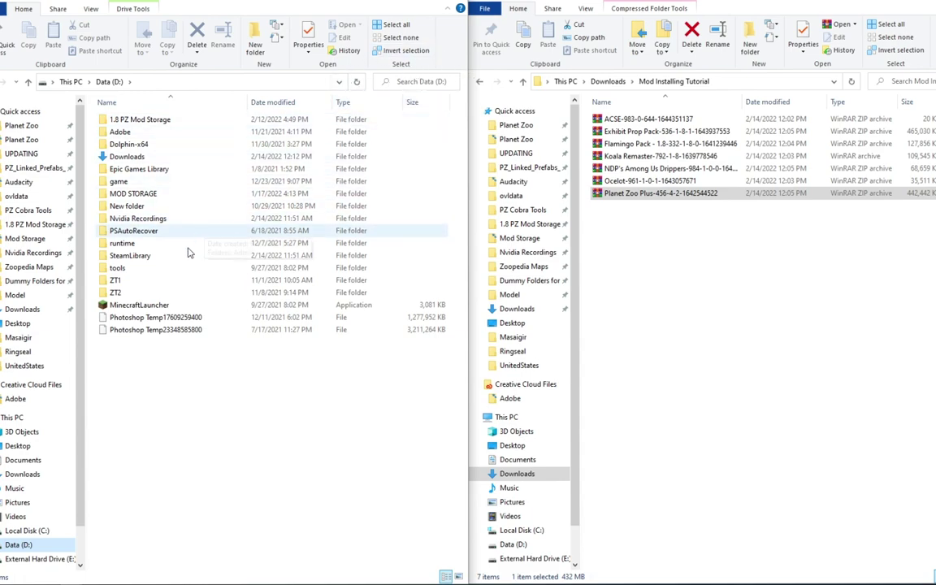
- Navigate through SteamLibrary, steamapps, common and Planet Zoo to the game's win64 folder
double_click(130, 256)
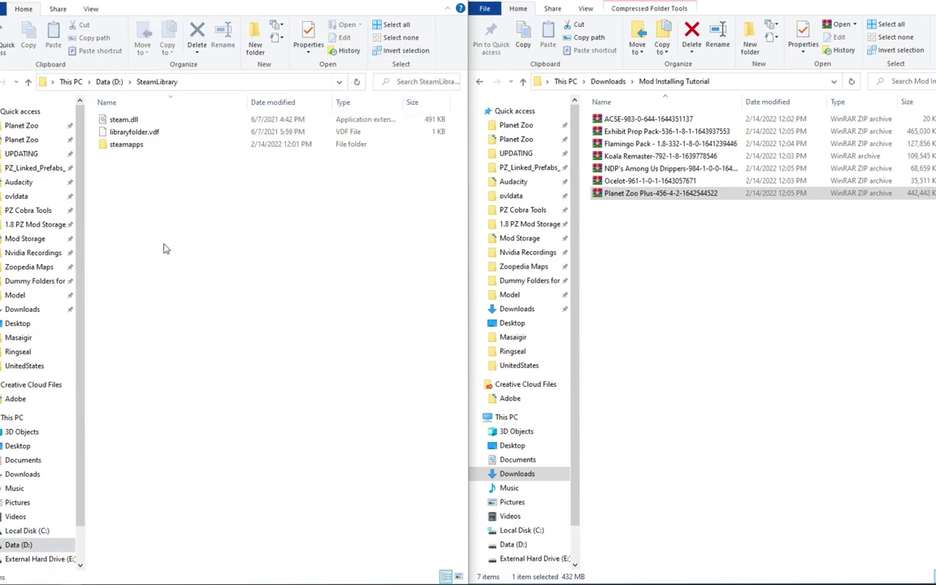
double_click(151, 144)
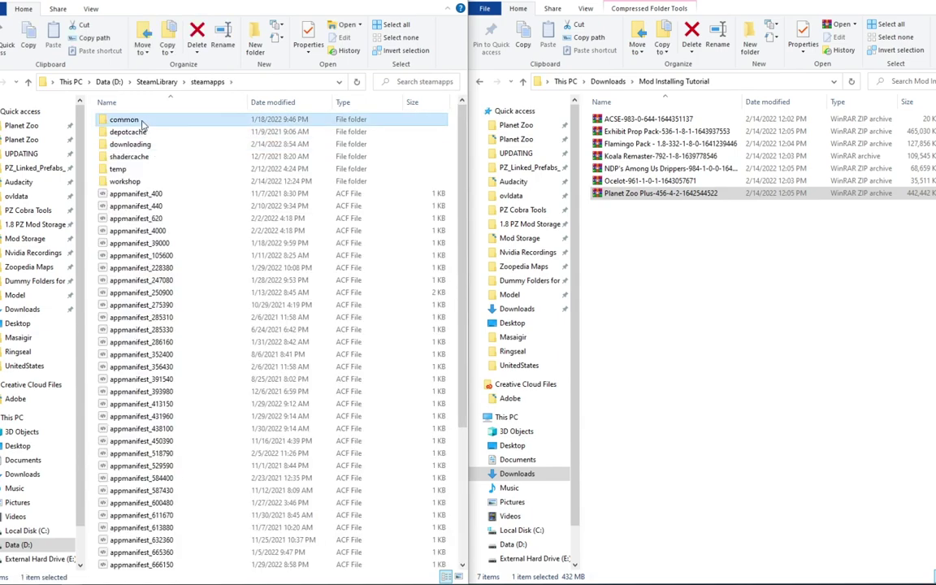
double_click(126, 119)
scroll(156, 363, down, 1)
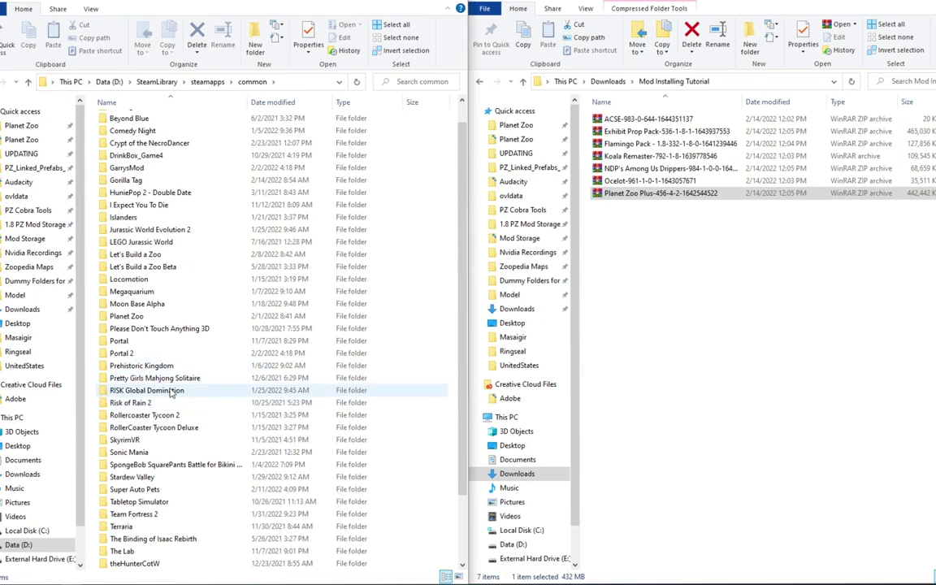
double_click(128, 316)
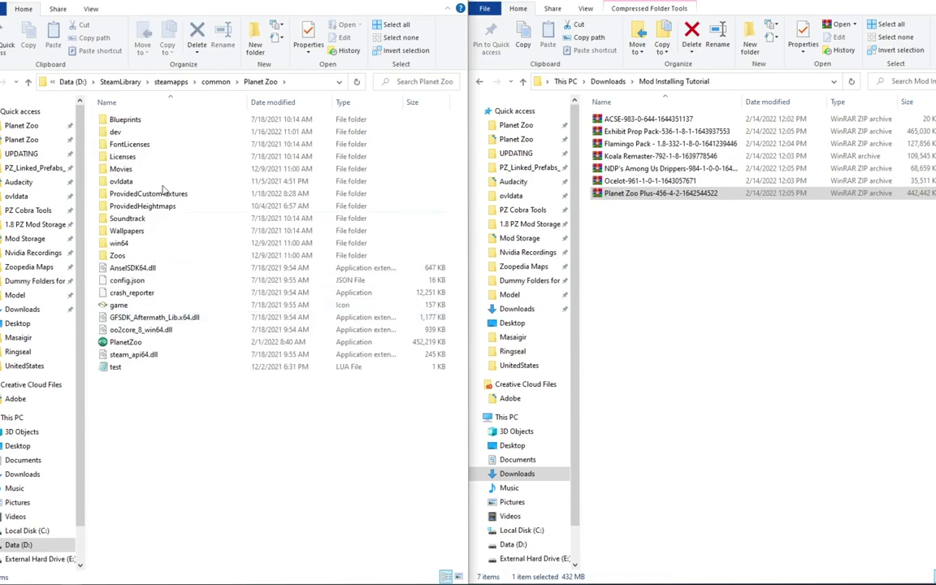
click(135, 248)
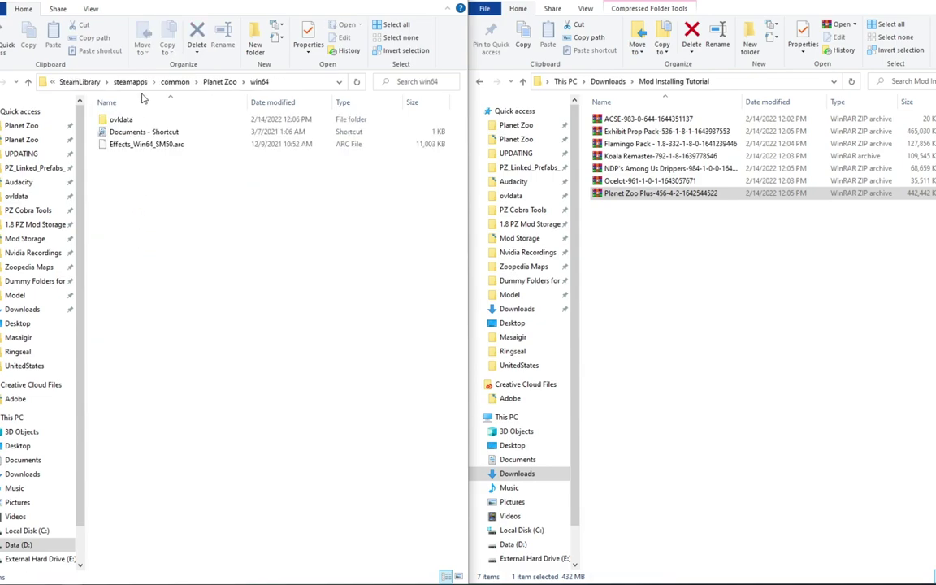
- Open the ovldata folder inside win64 and look over its Content0 to Content8 and GameMain folders
double_click(134, 120)
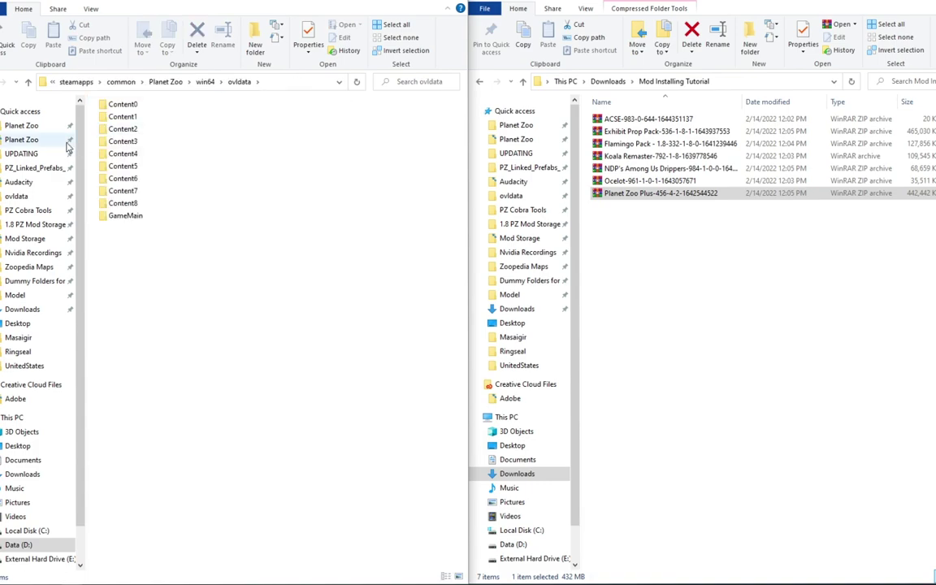
click(204, 81)
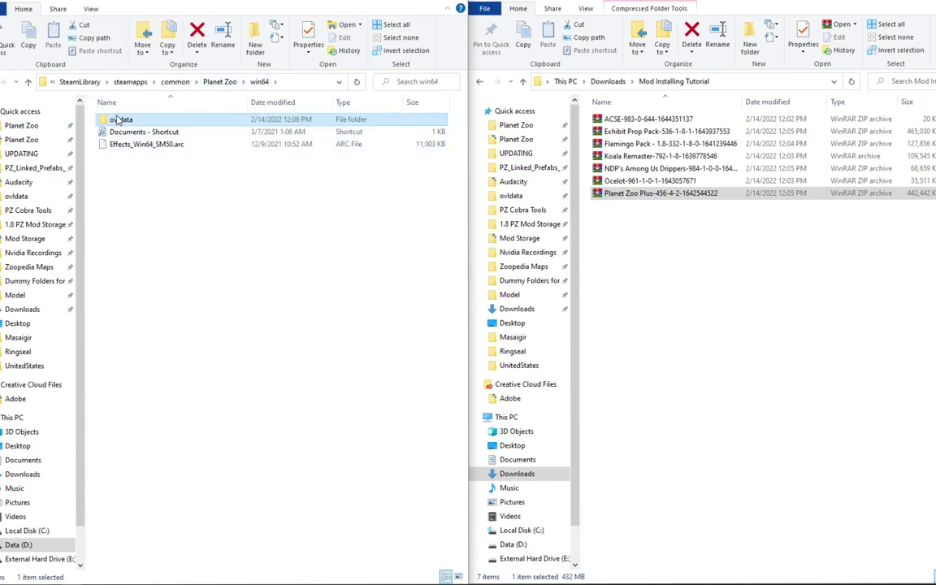
drag(118, 119, 150, 208)
double_click(128, 118)
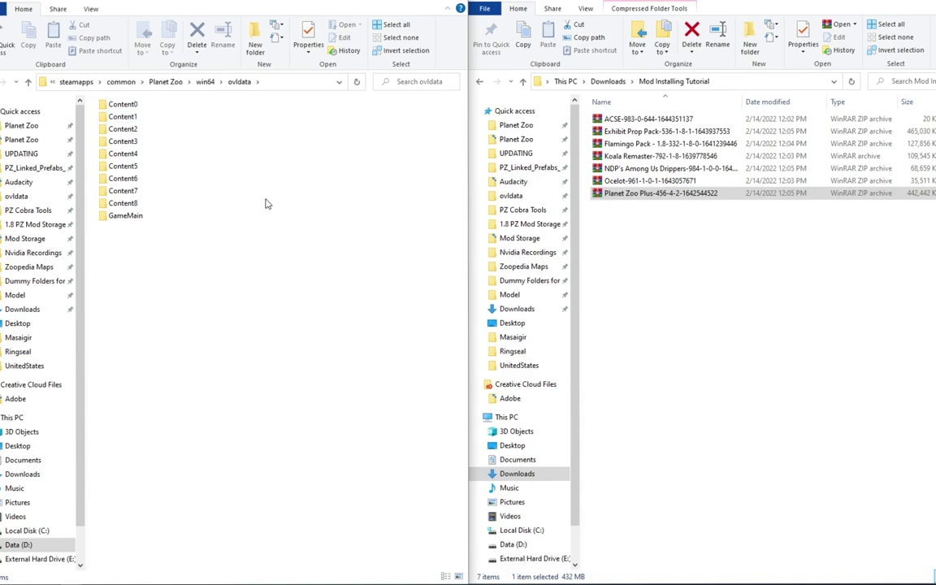
drag(214, 240, 78, 86)
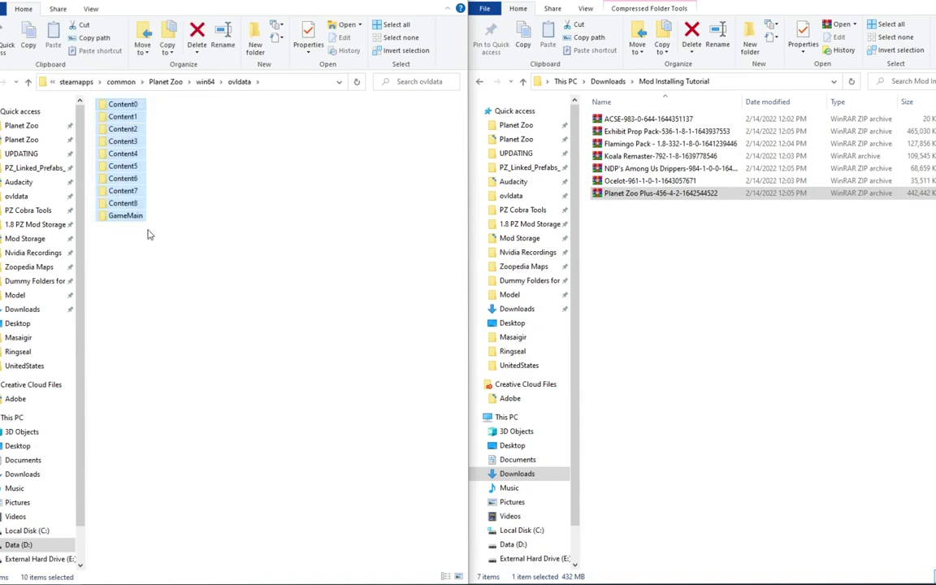
click(213, 171)
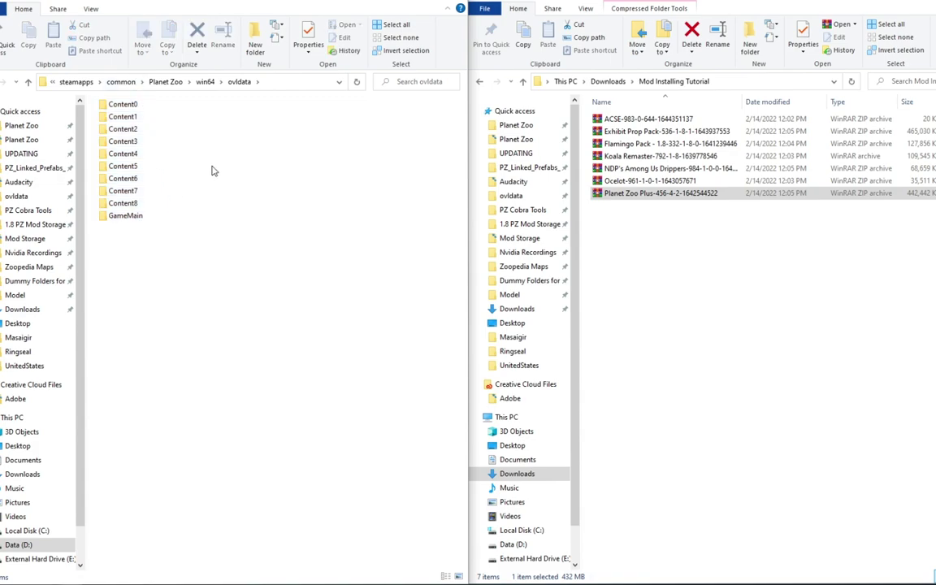
- Move the ContentAnniversary folder from the desktop's Working Mods folder into the game's ovldata folder
click(512, 446)
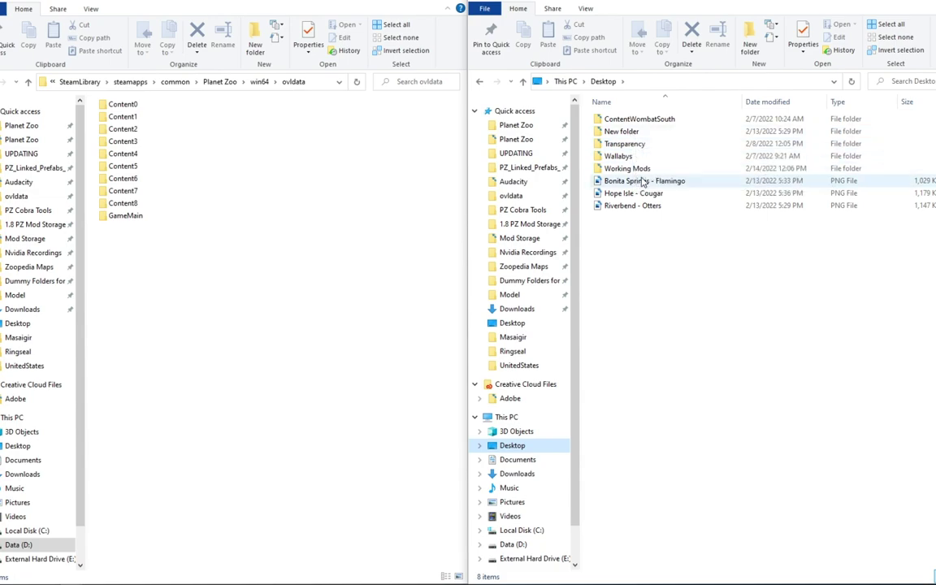
double_click(630, 167)
click(654, 168)
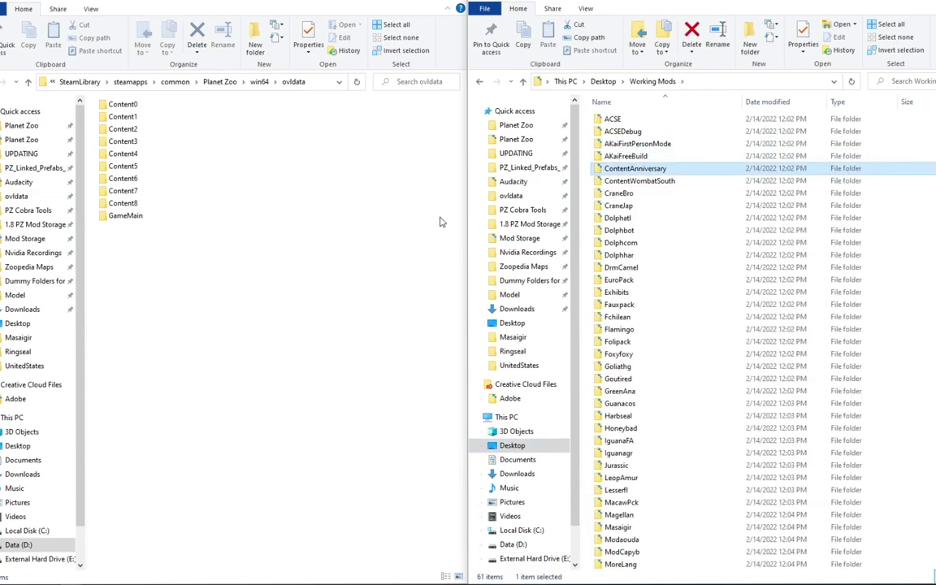
key(ctrl+v)
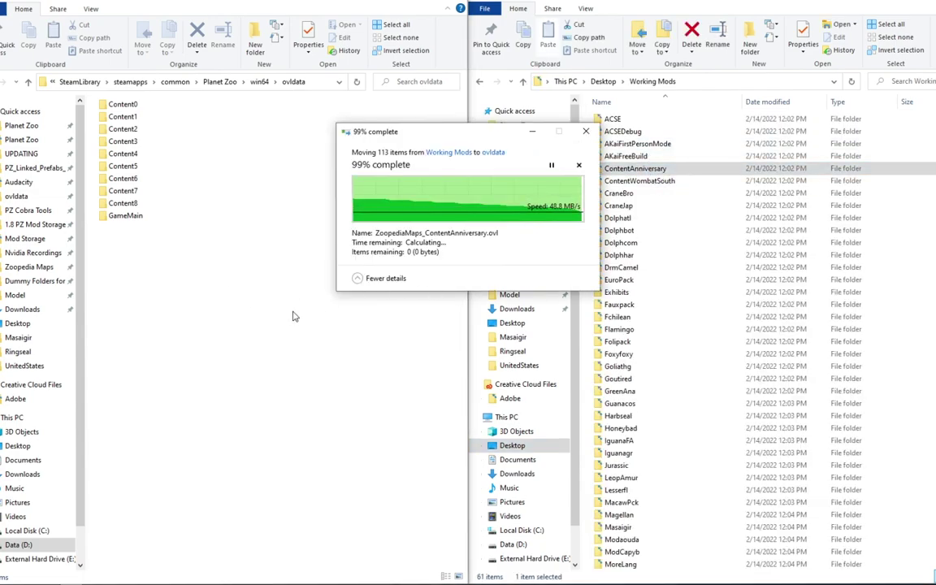
drag(248, 313, 155, 11)
click(355, 244)
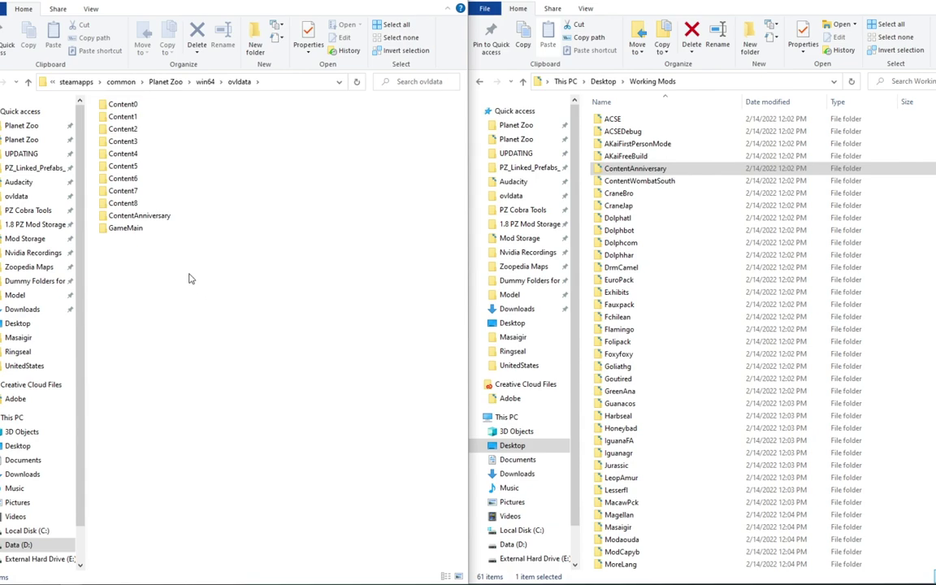
drag(127, 260, 89, 91)
click(360, 263)
- Return to the Mod Installing Tutorial folder and open the ACSE archive in WinRAR, beside the ovldata folder list
click(480, 82)
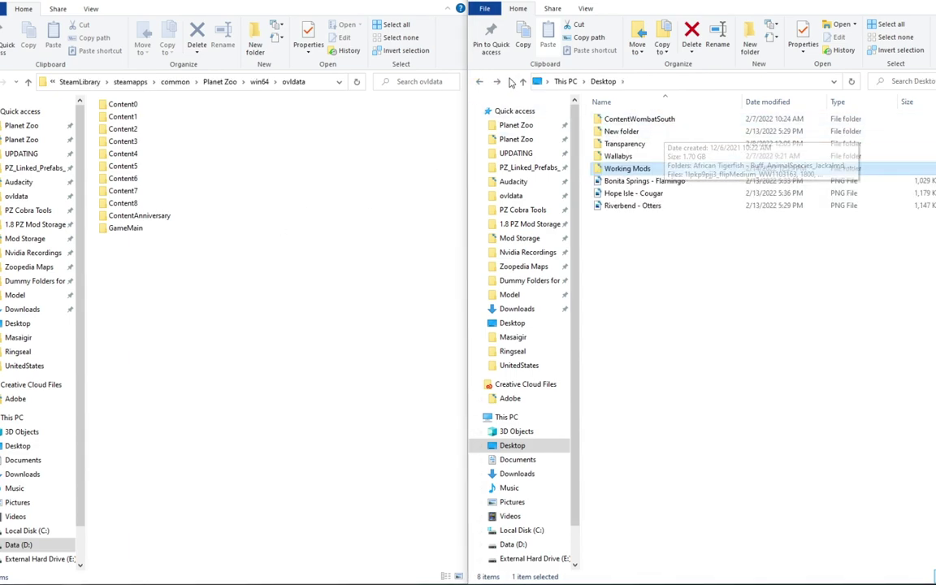
click(481, 83)
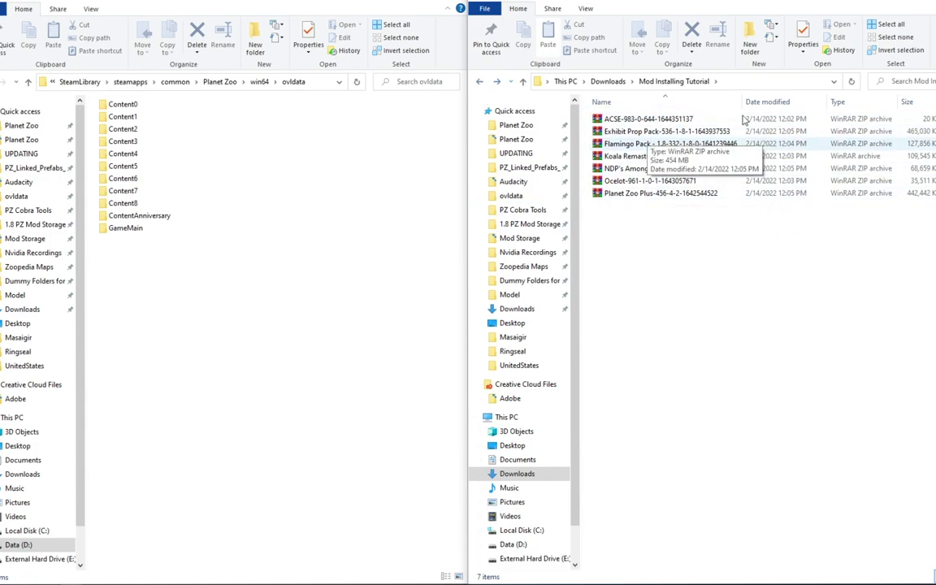
double_click(627, 119)
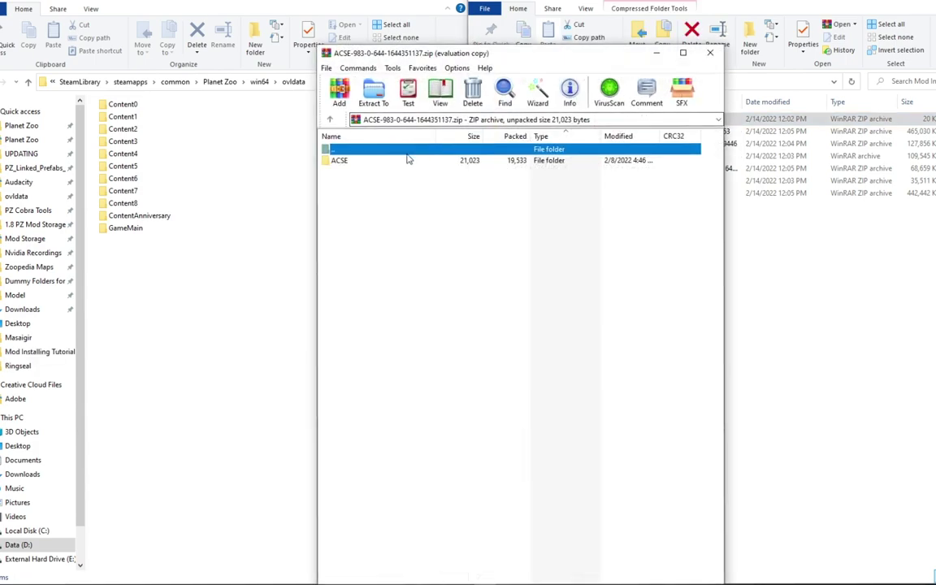
drag(481, 55, 384, 48)
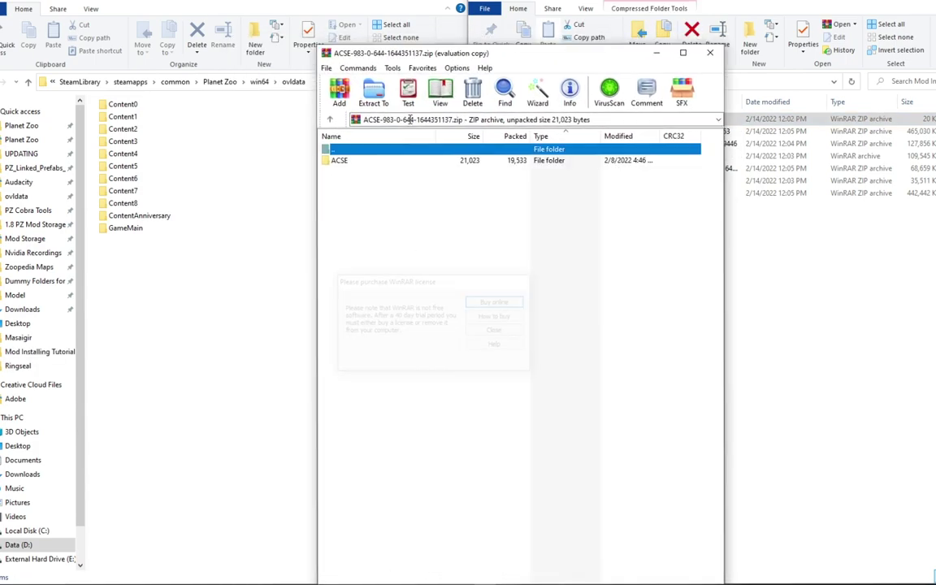
drag(374, 52, 325, 14)
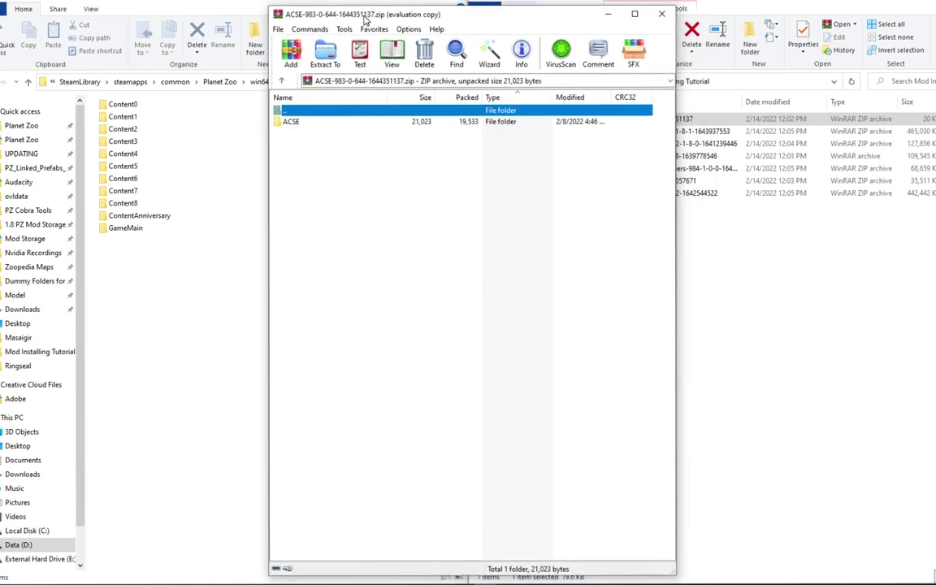
- Switch to Chrome to view the WinRAR website, and return to the open ACSE archive
click(114, 581)
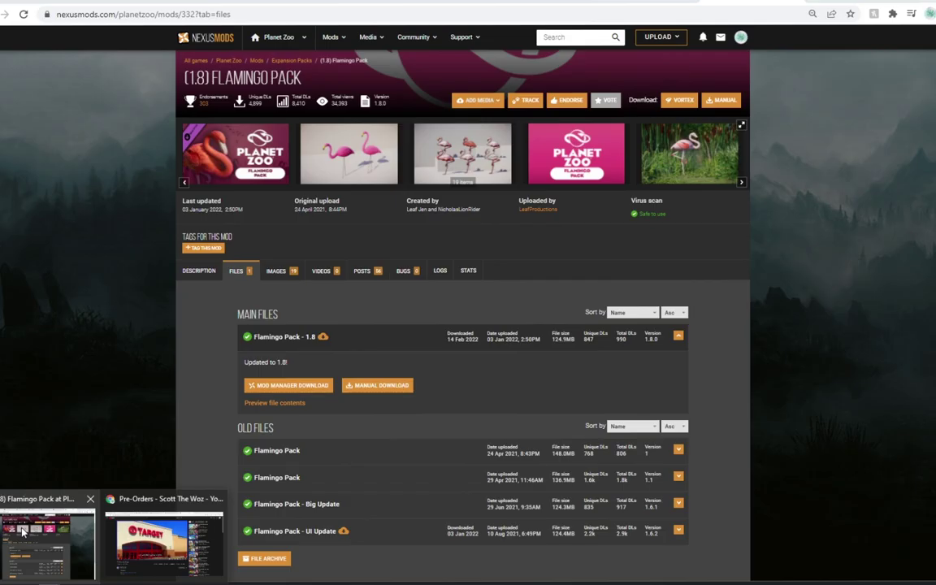
click(23, 530)
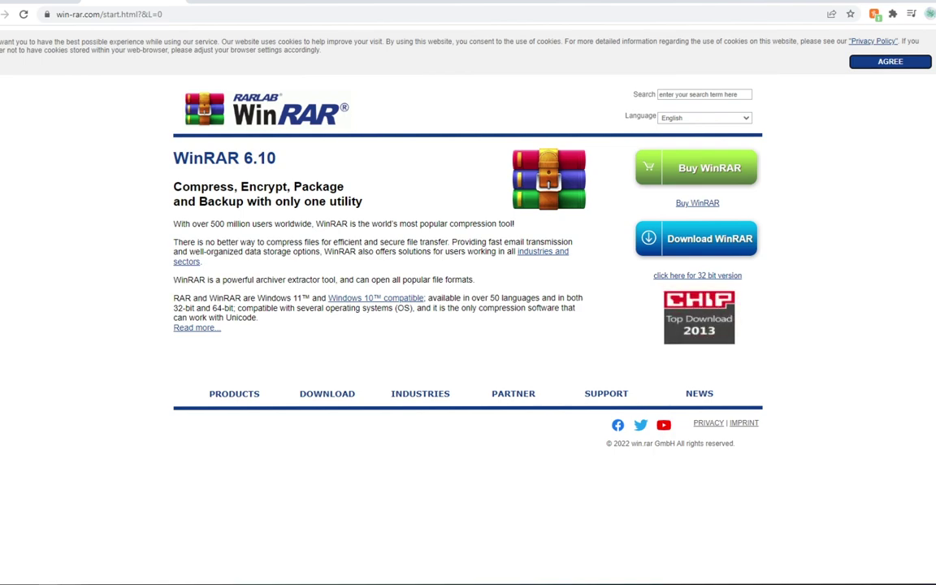
click(41, 504)
click(104, 504)
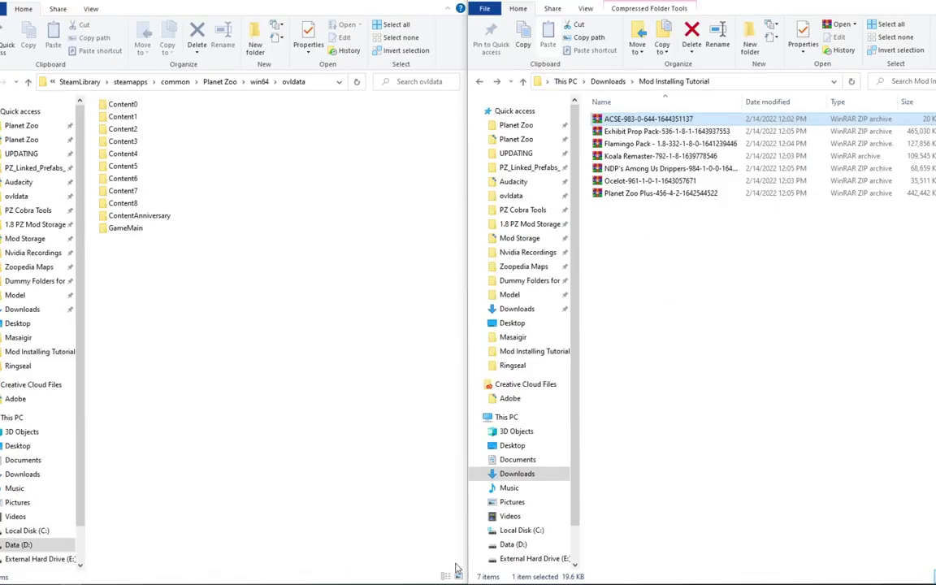
key(Return)
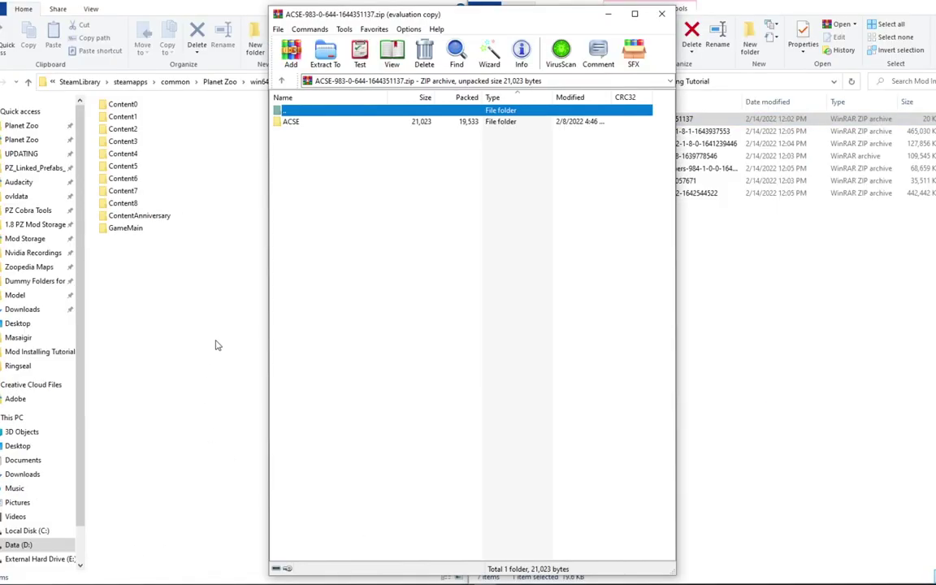
- Examine the files inside the archive's ACSE folder and go back up to the archive root
double_click(310, 124)
double_click(322, 113)
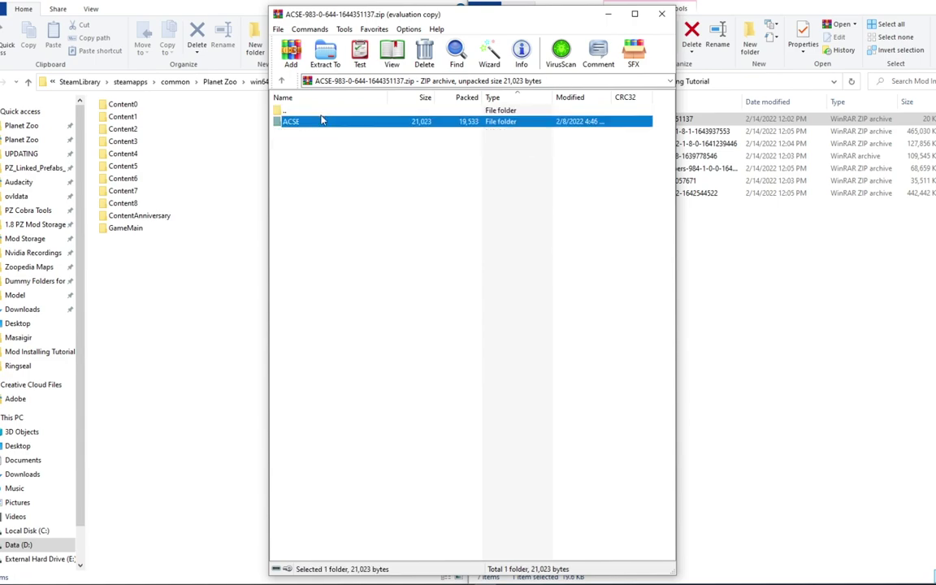
double_click(320, 123)
drag(345, 174, 314, 134)
click(340, 175)
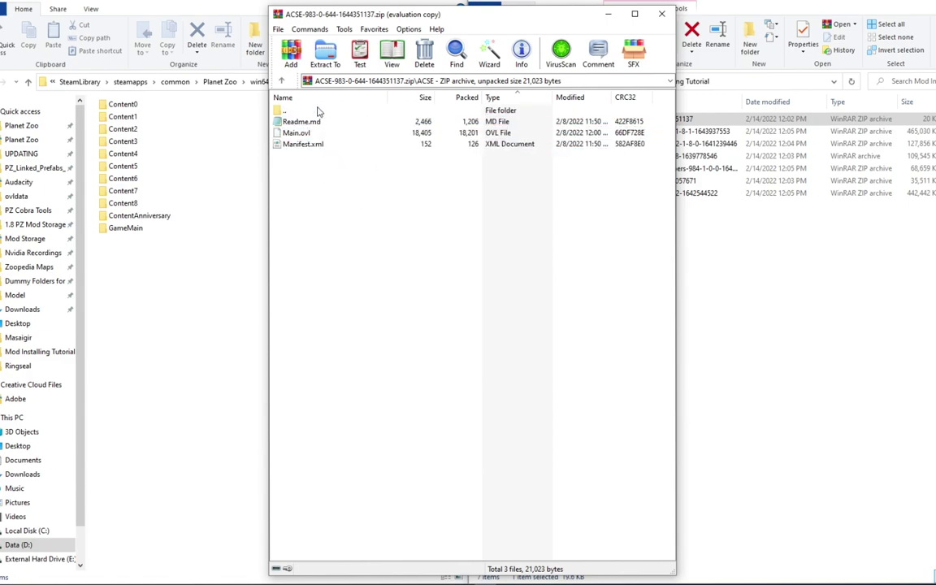
double_click(318, 111)
click(348, 165)
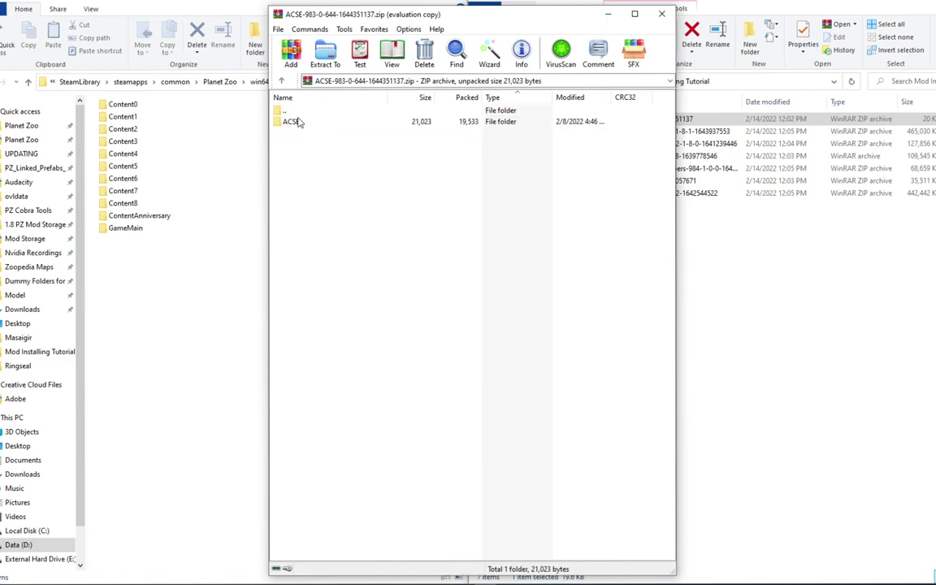
- Extract the ACSE folder from the archive into ovldata and check the extracted folder's files
drag(297, 125, 186, 267)
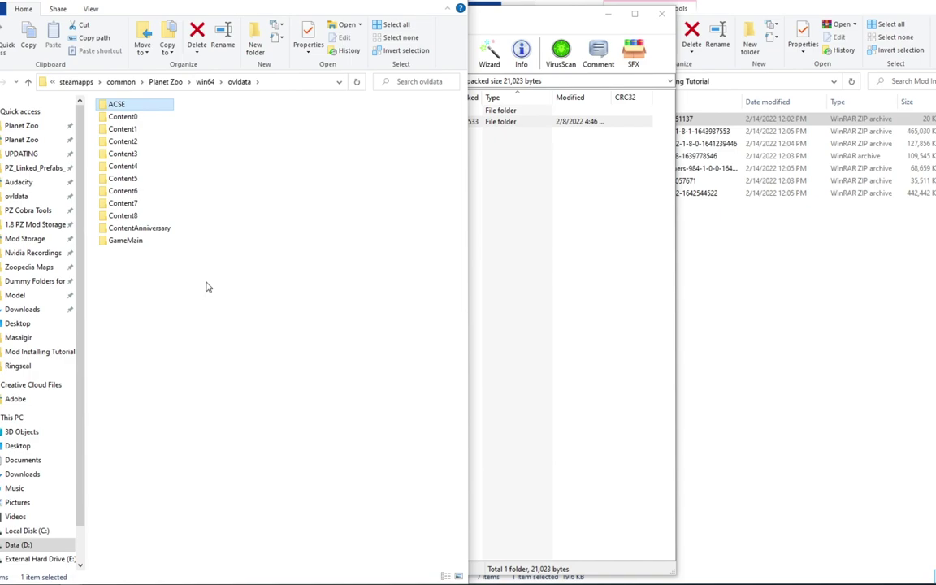
click(590, 200)
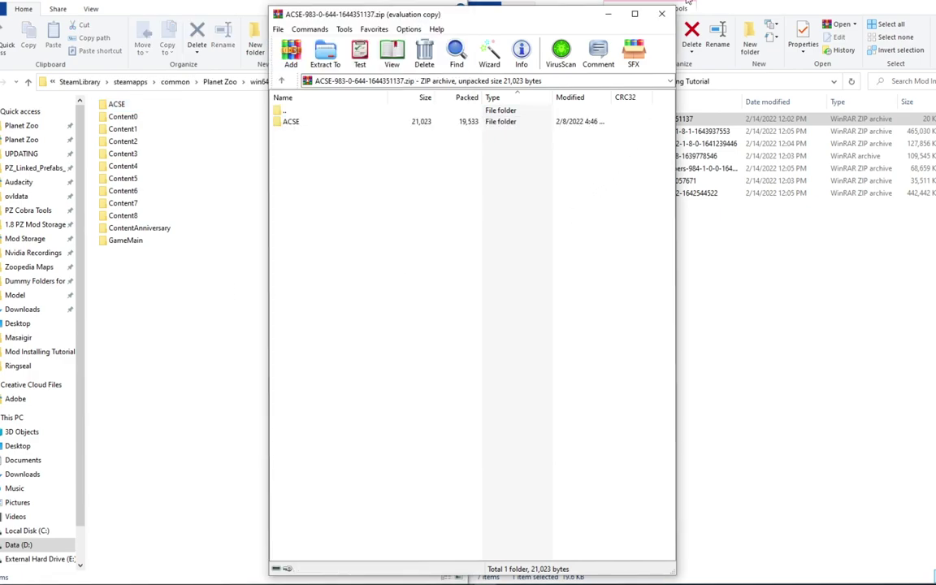
click(662, 15)
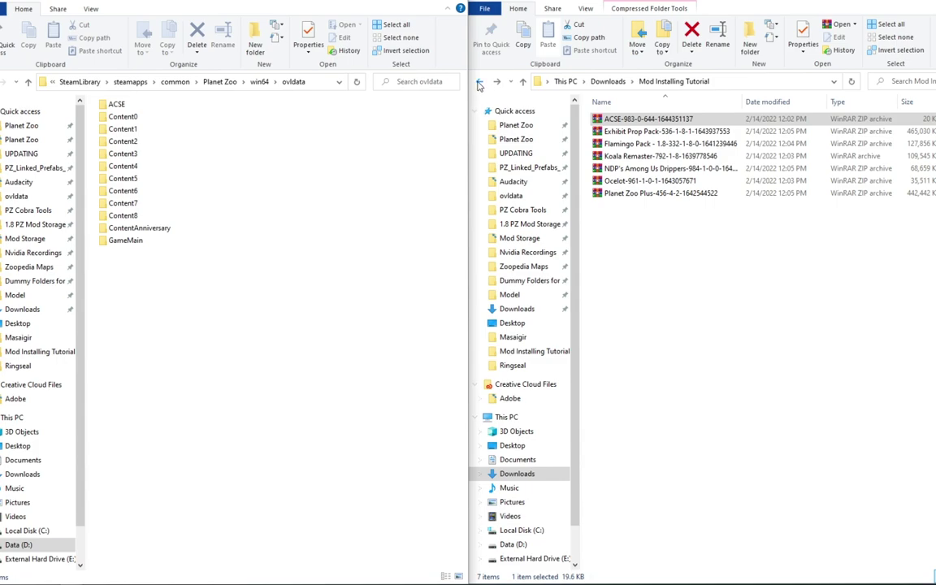
double_click(122, 104)
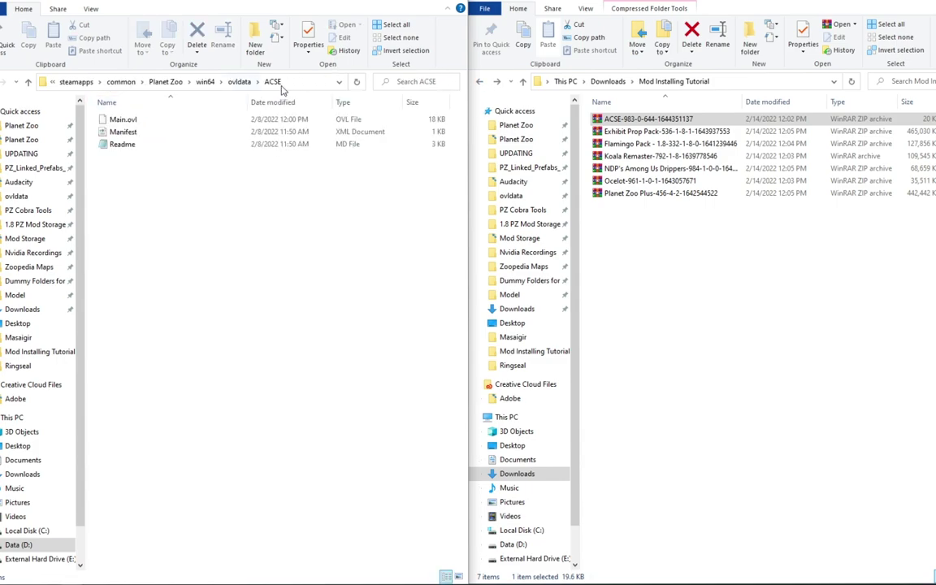
click(240, 83)
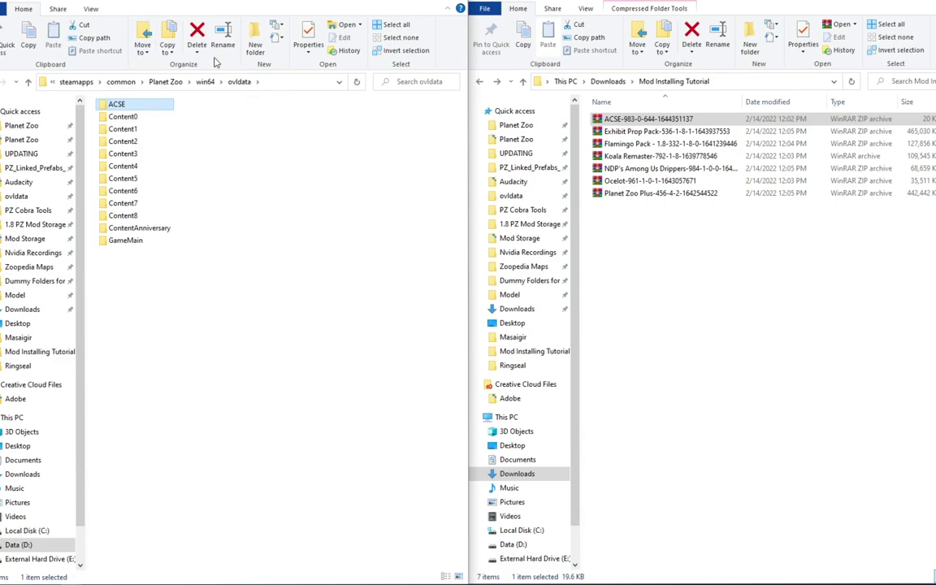
- Open the Exhibit Prop Pack archive, inspect the contents of its Exhibits folder and return to the archive root
double_click(654, 132)
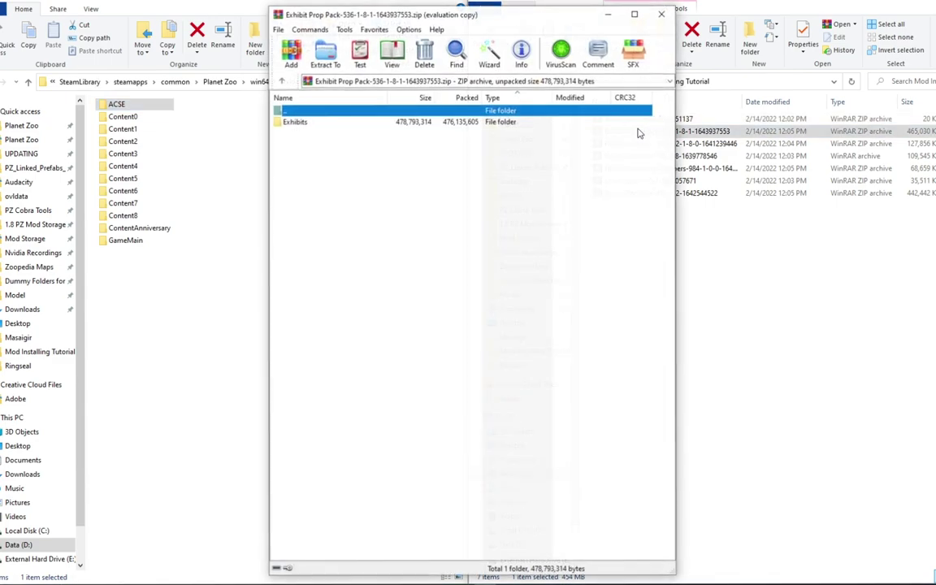
mouse_move(533, 13)
mouse_down()
mouse_move(516, 3)
mouse_move(530, 15)
mouse_up()
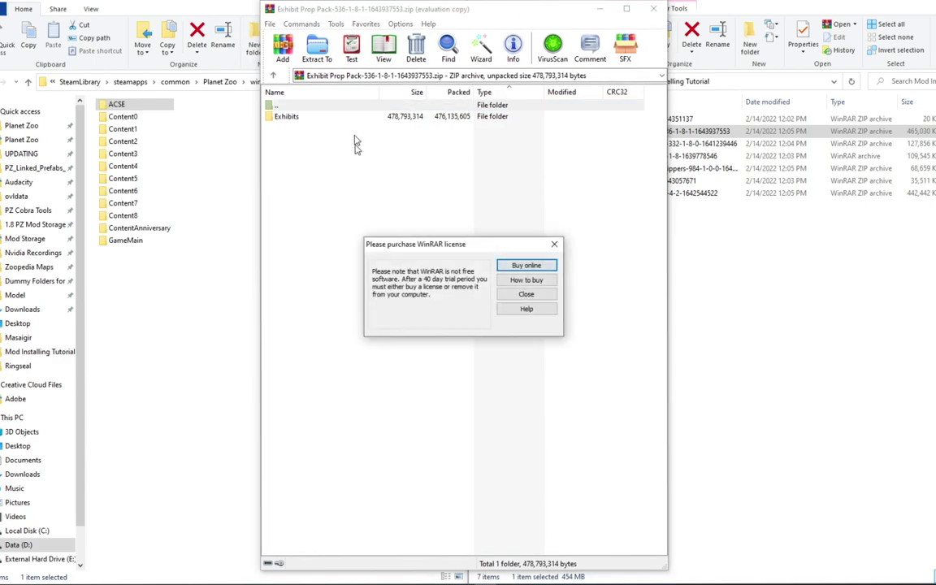
click(554, 242)
double_click(324, 124)
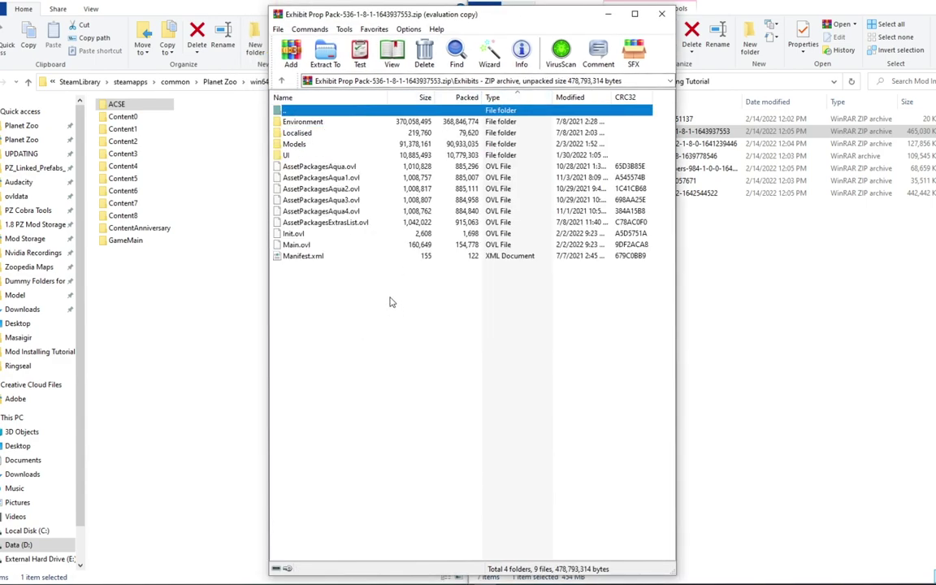
drag(391, 301, 334, 288)
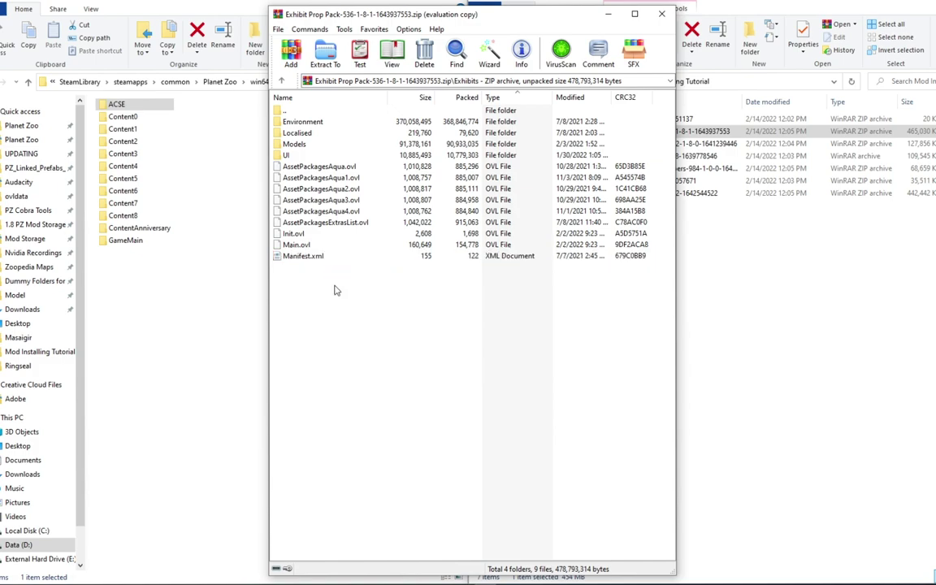
double_click(286, 111)
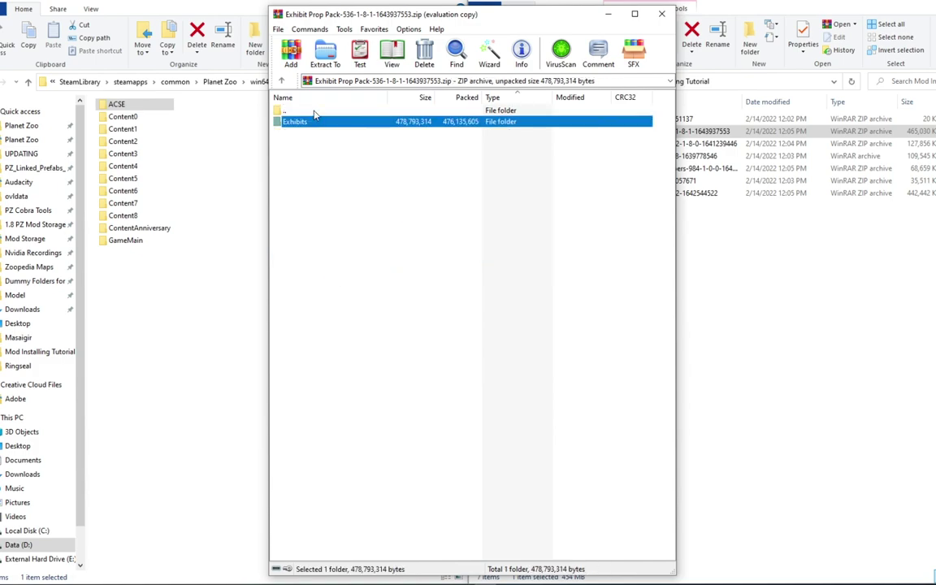
- Extract the Exhibits folder from the Exhibit Prop Pack archive into ovldata and put the archive window away
click(297, 166)
drag(296, 128, 187, 287)
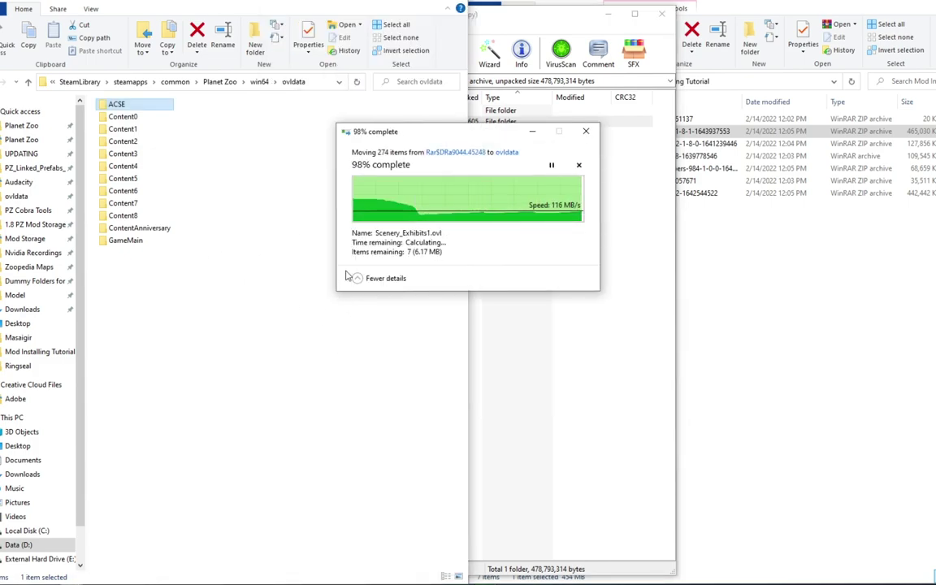
click(621, 253)
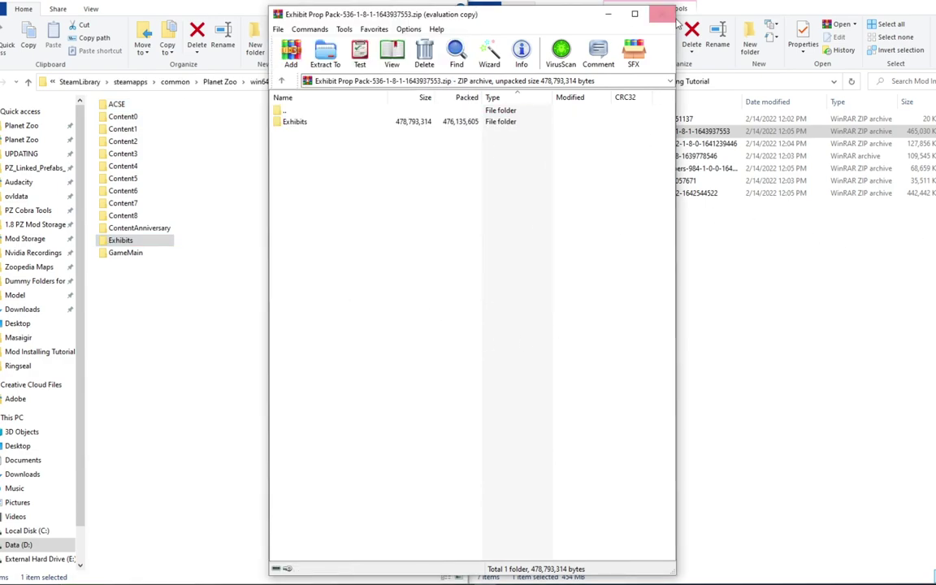
click(608, 14)
- Extract the Exhibit Prop Pack archive into its own folder within Mod Installing Tutorial, keeping the default extraction options
right_click(695, 132)
click(732, 169)
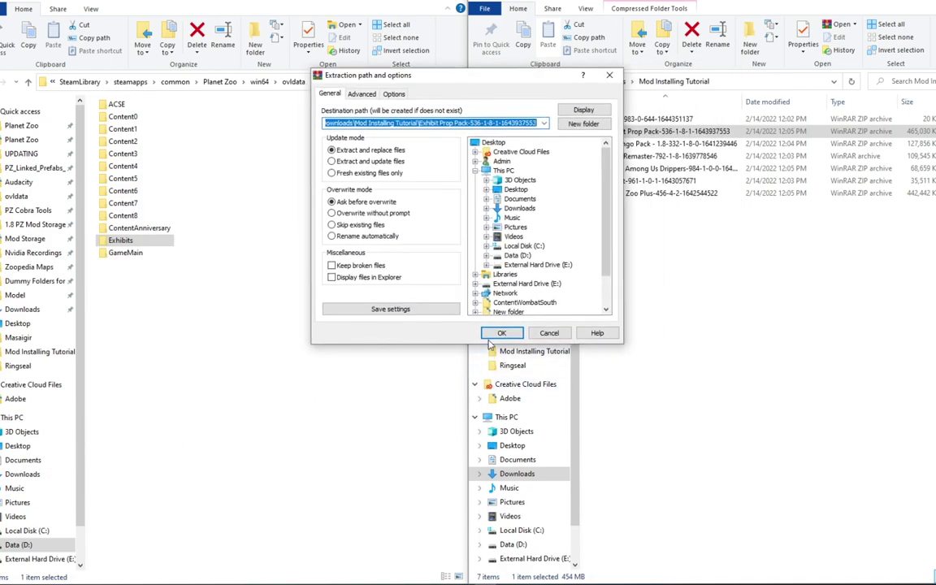
click(495, 332)
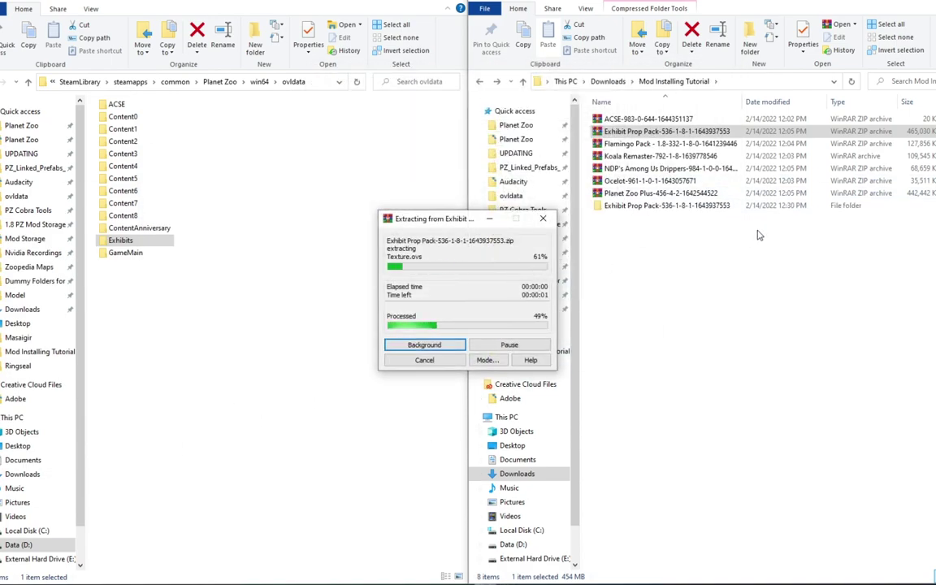
click(657, 121)
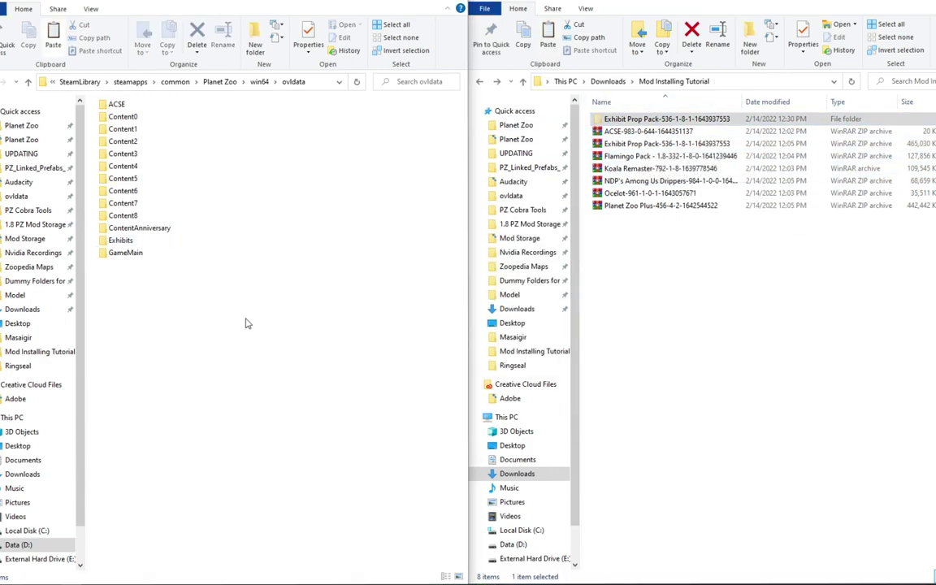
click(219, 298)
key(ctrl+v)
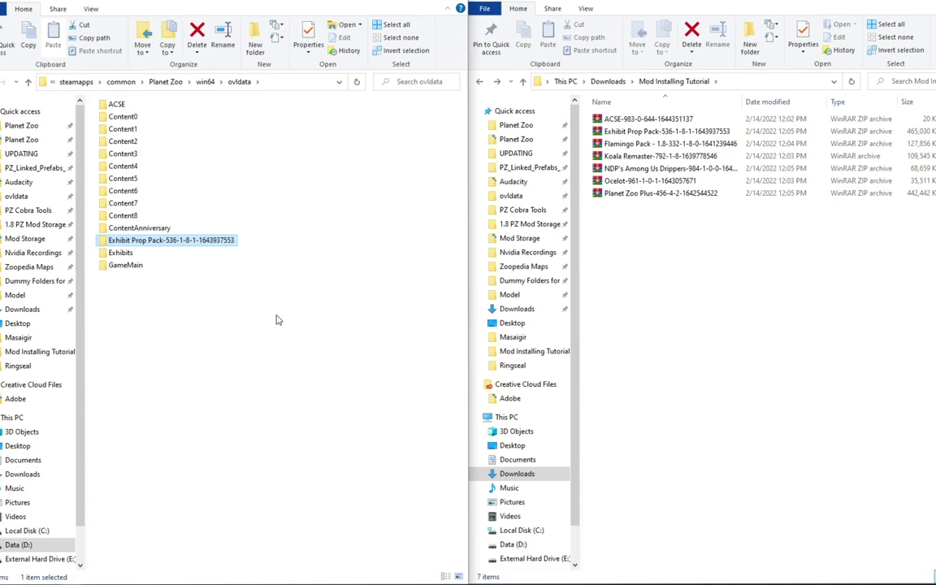
click(248, 290)
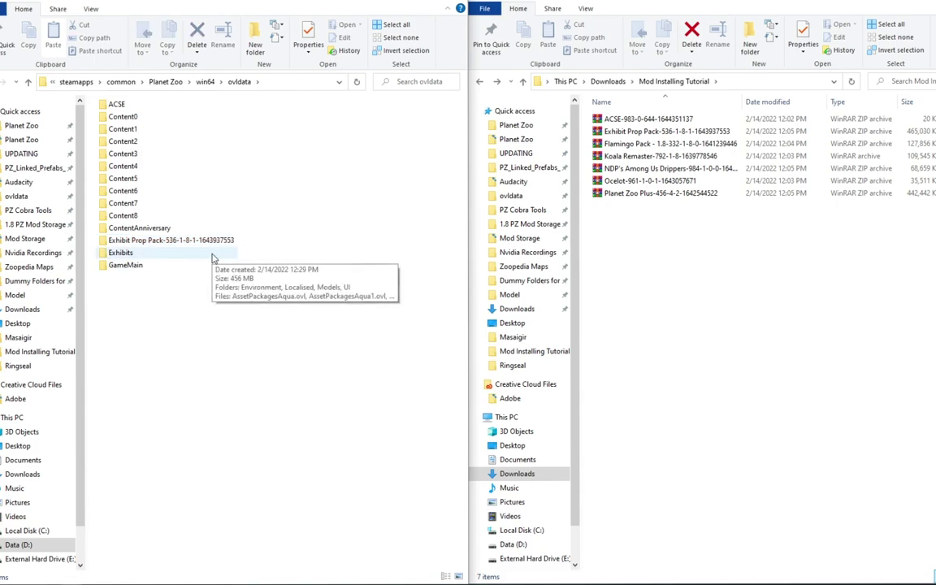
- Check the contents of the Exhibit Prop Pack folder in ovldata, return to ovldata and delete that folder
double_click(213, 240)
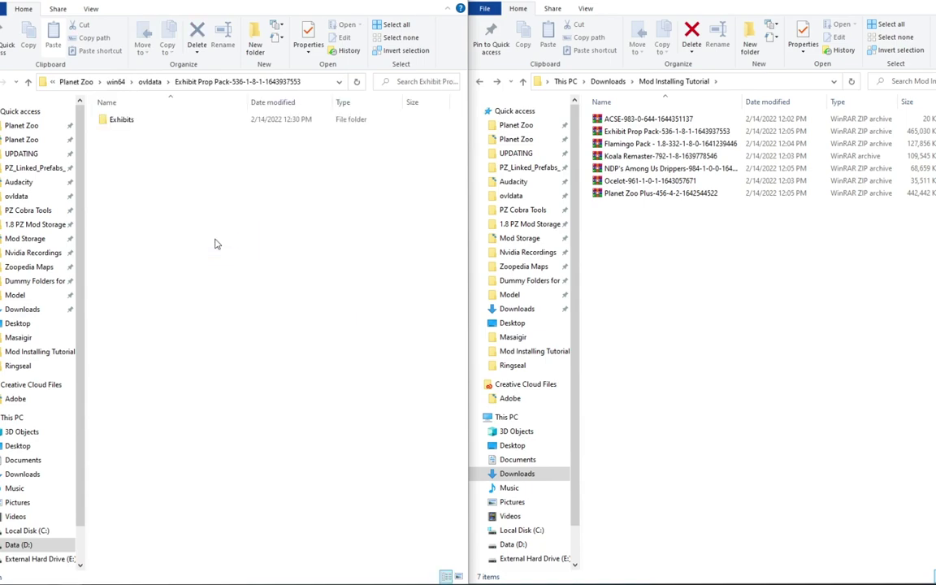
click(101, 82)
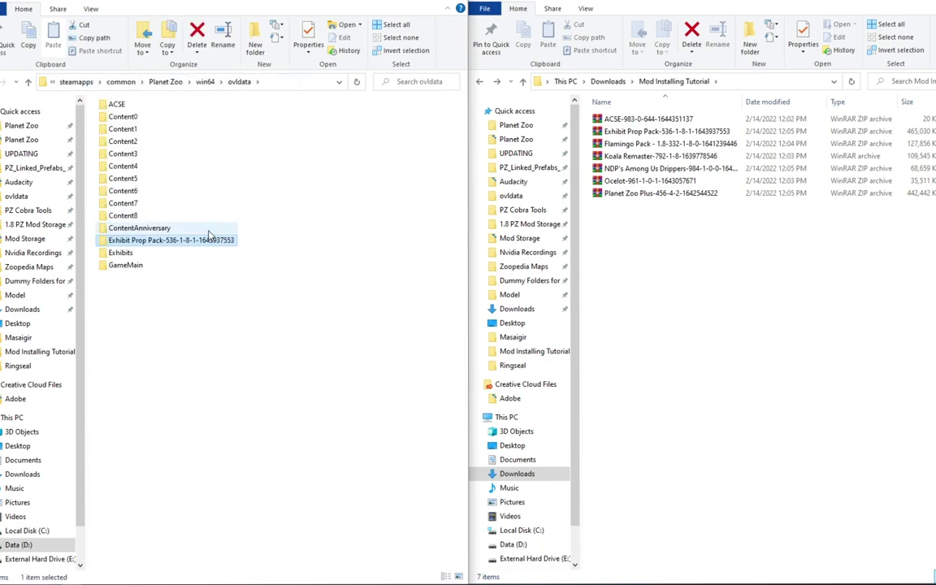
key(Delete)
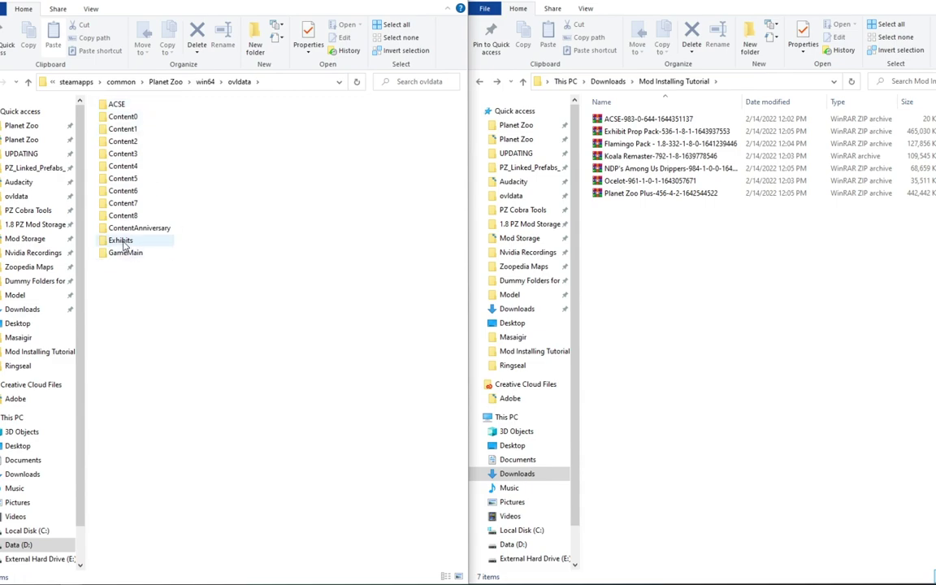
- Check the files in the Exhibits folder, return to ovldata and create a new folder there named Prop
double_click(122, 241)
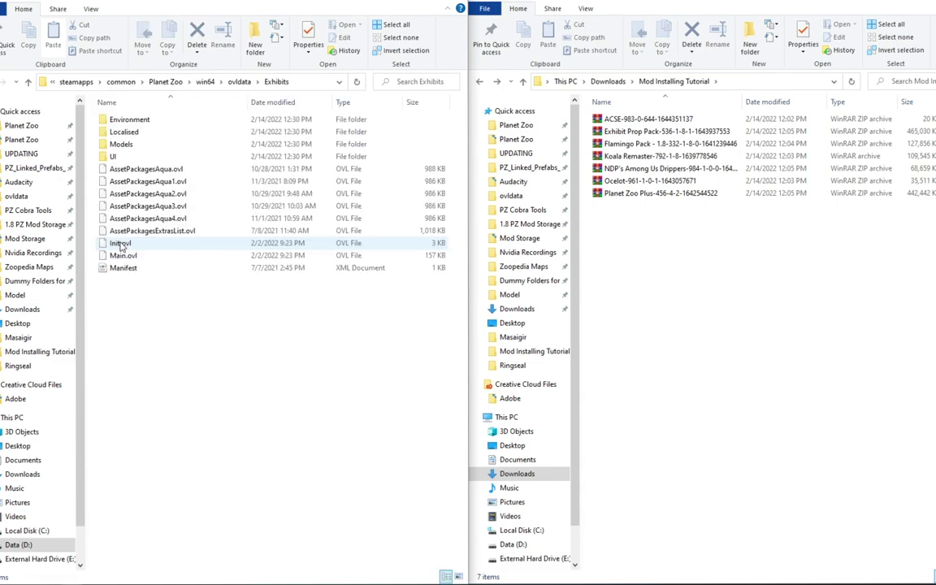
click(239, 82)
right_click(211, 333)
mouse_move(316, 480)
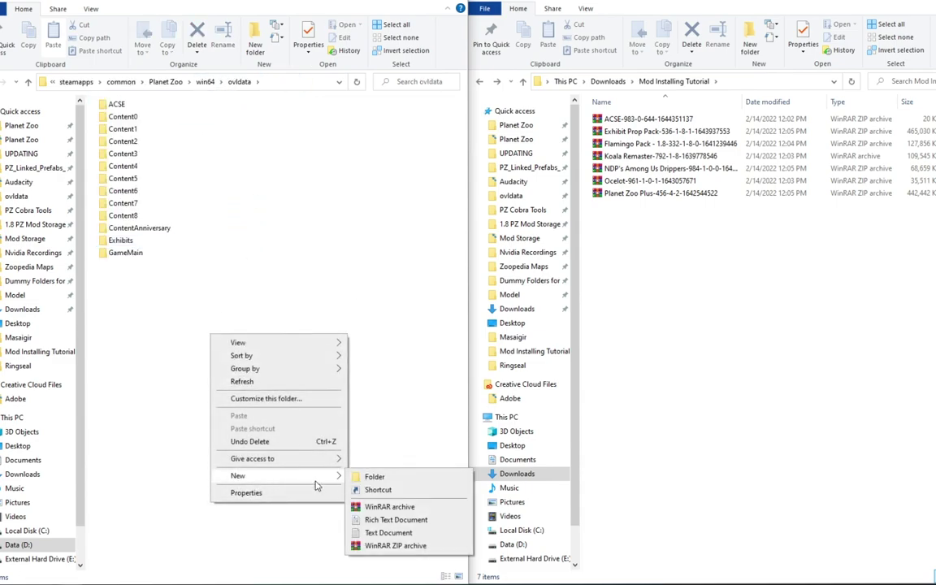
click(375, 477)
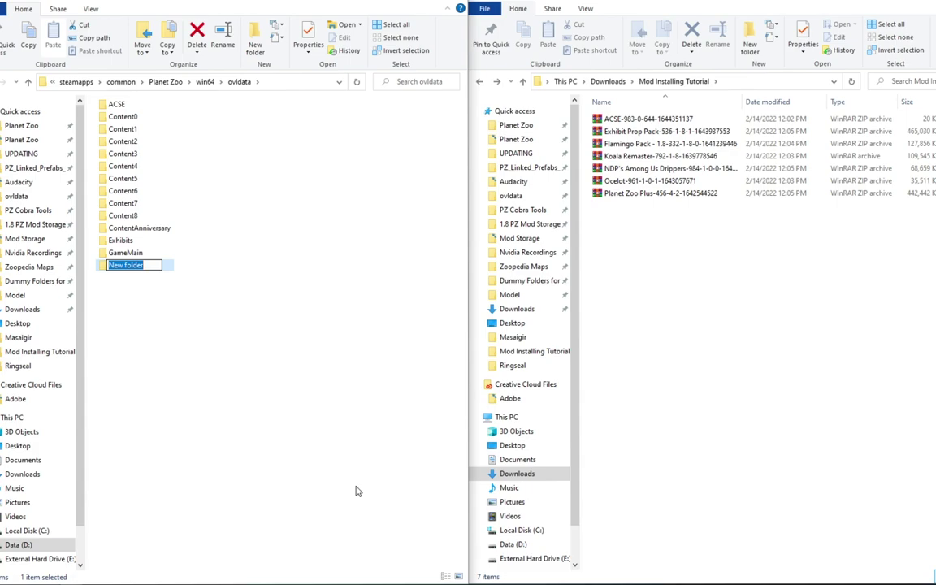
text(Prop)
key(Return)
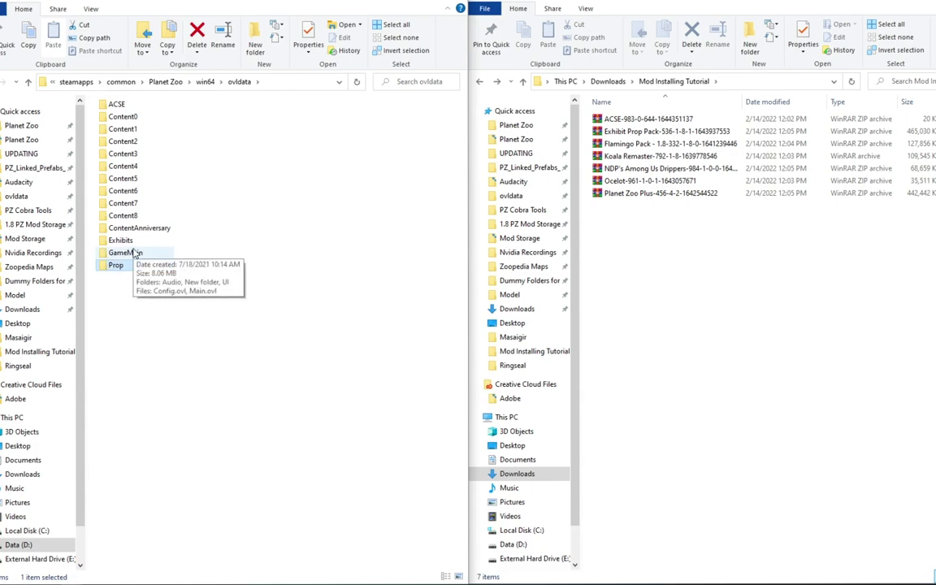
- Move the Exhibits folder into Prop, check inside Prop and return to ovldata
drag(123, 242, 126, 270)
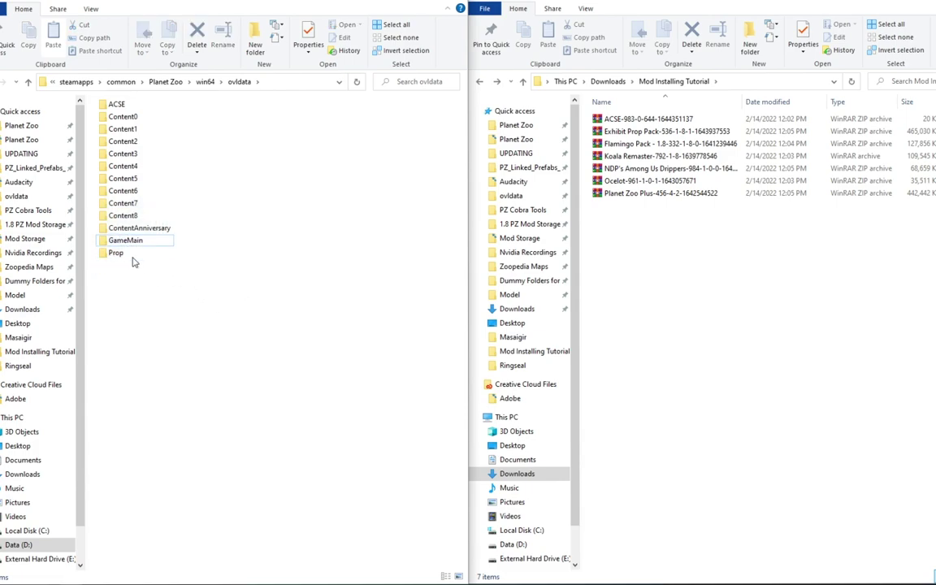
double_click(128, 254)
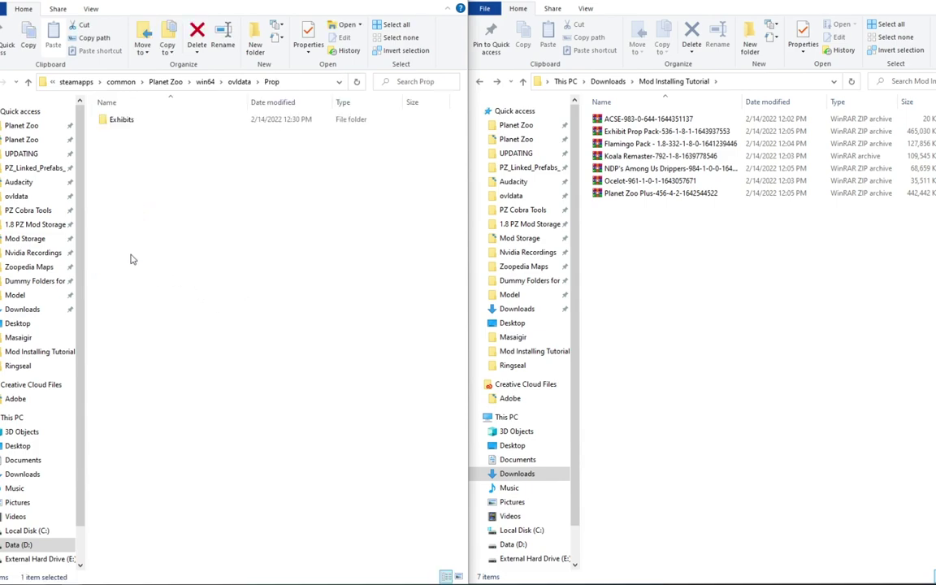
click(239, 82)
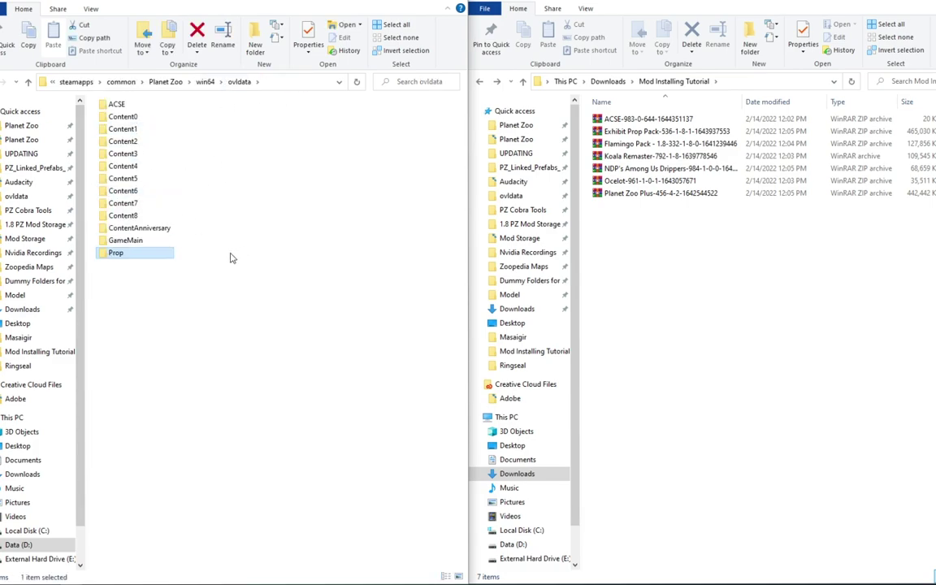
- Undo moving the Exhibits folder into Prop and delete the Prop folder from ovldata
key(ctrl+z)
drag(181, 303, 114, 262)
key(Delete)
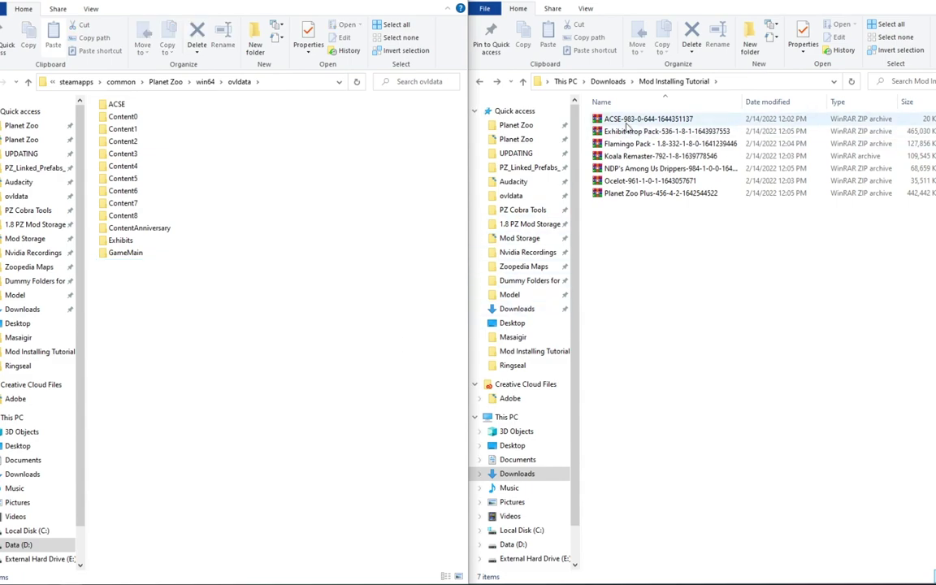
- Delete the ACSE and Exhibit Prop Pack archives from the Mod Installing Tutorial folder
click(623, 121)
key(shift+Down)
key(Delete)
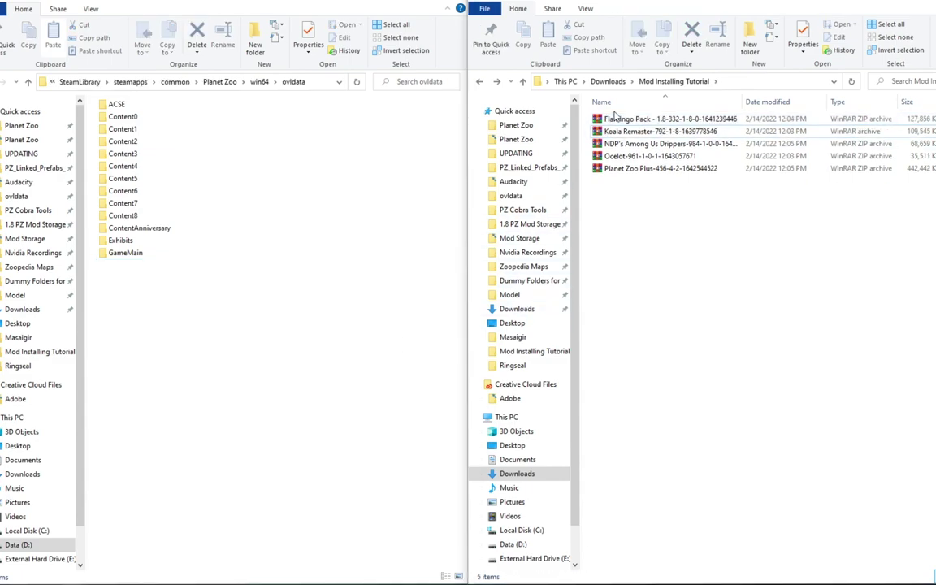
- Extract Fchilean, Flamingo, JamesFla, Lesserfl, PropFlam and Susmingo from the Flamingo Pack archive into ovldata, close the archive and delete it
double_click(626, 120)
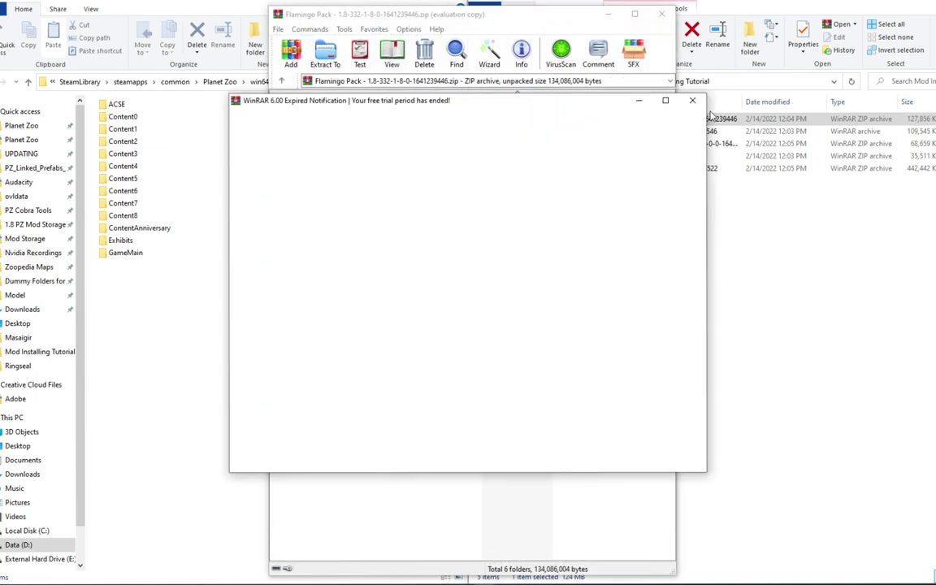
click(692, 101)
drag(378, 230, 325, 122)
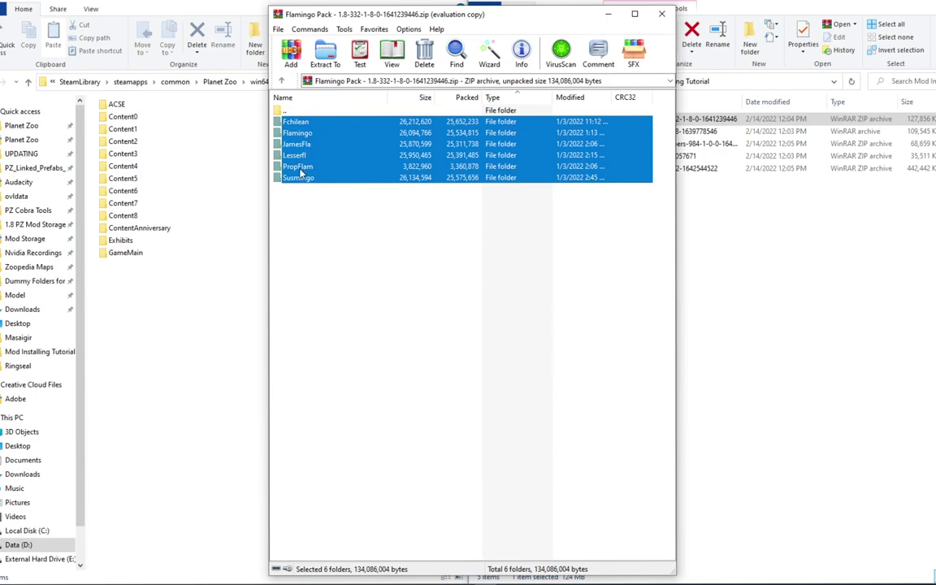
drag(282, 216, 169, 314)
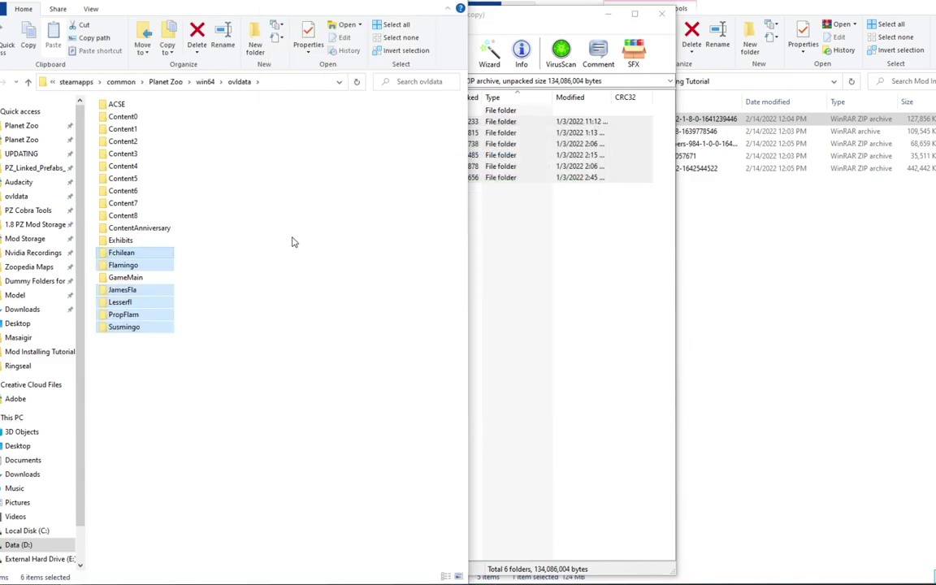
click(648, 222)
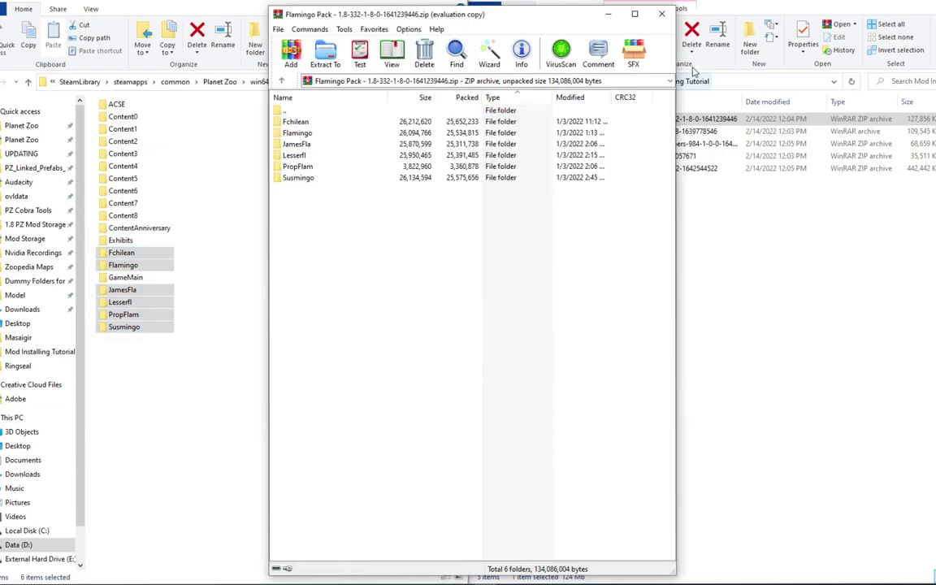
click(662, 14)
key(Delete)
- Open the Koala Remaster archive and browse to its Content3\Animals\Marsupials\Koala folder
double_click(659, 120)
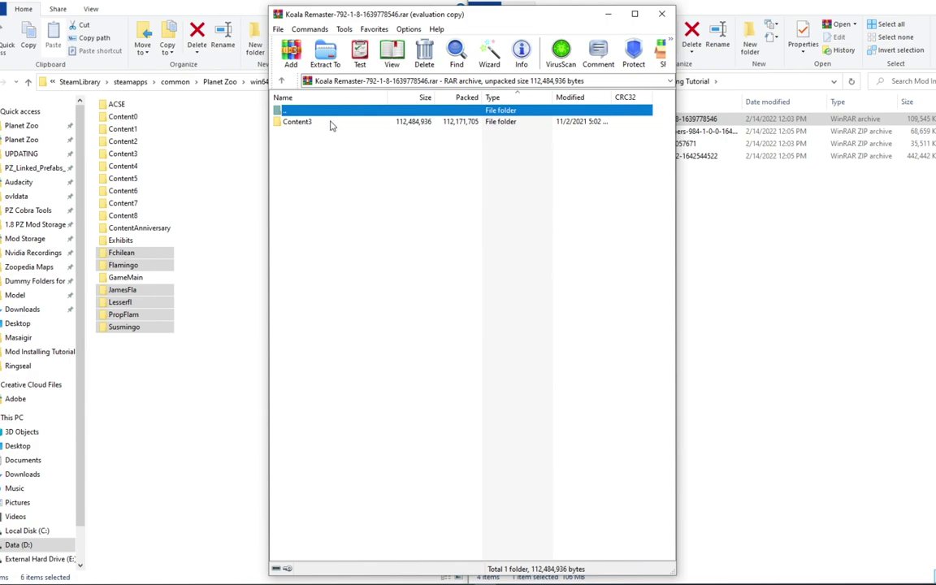
click(562, 250)
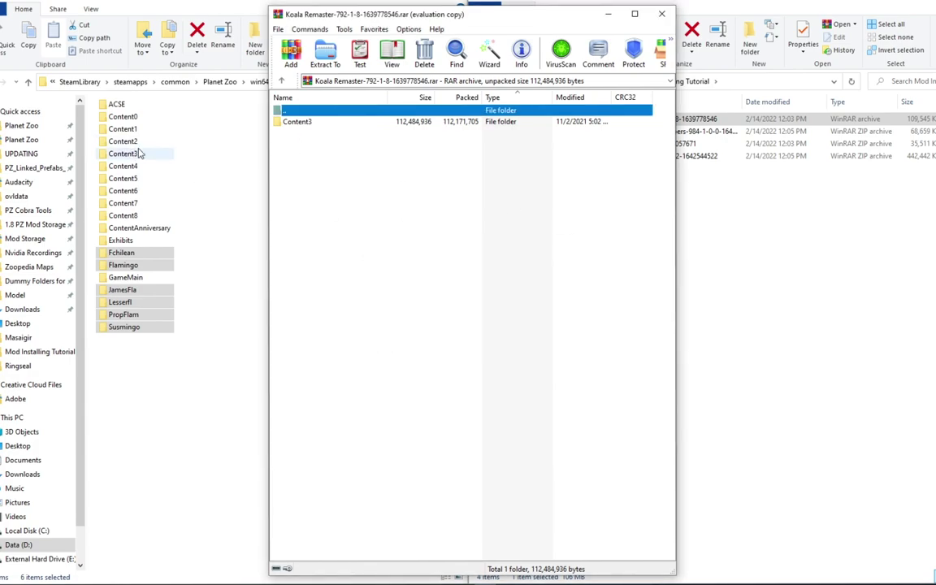
double_click(315, 124)
double_click(315, 124)
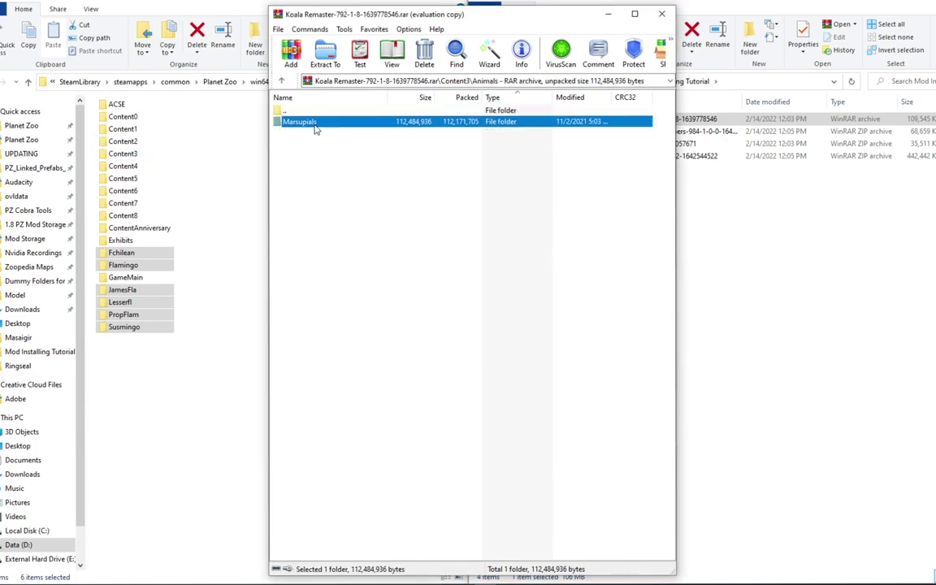
double_click(316, 124)
double_click(316, 124)
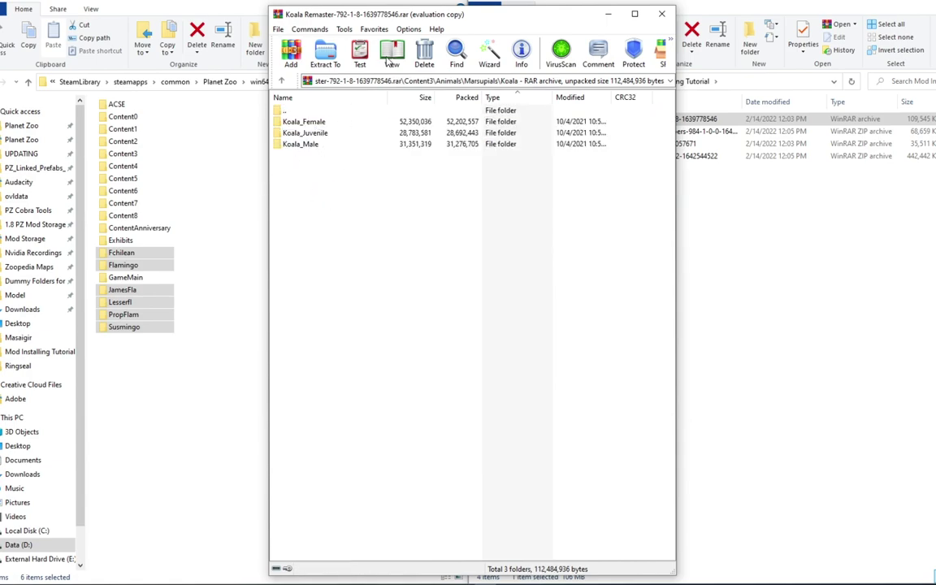
- Select Koala_Female, Koala_Juvenile and Koala_Male in the archive and place the archive window clear of the ovldata window
drag(333, 16, 469, 16)
drag(511, 182, 443, 122)
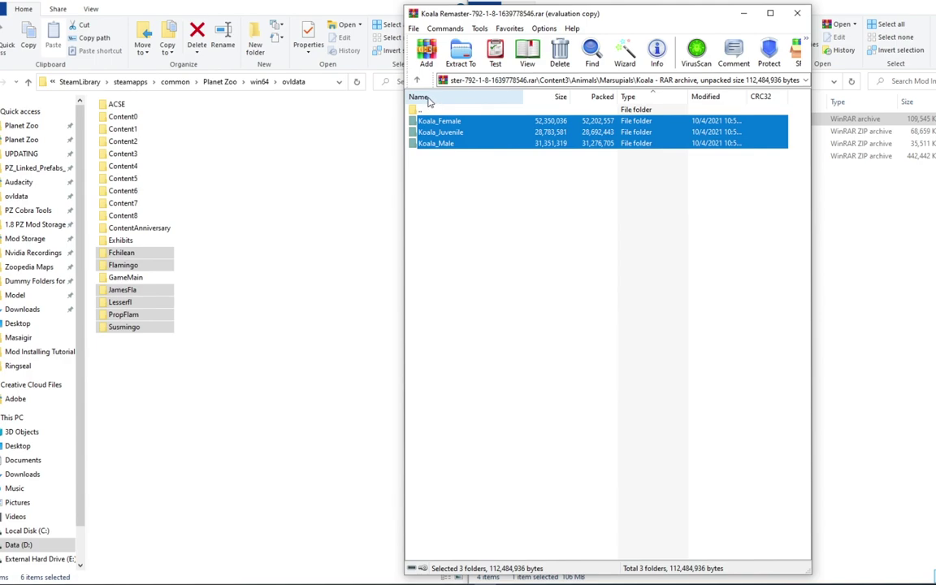
click(126, 155)
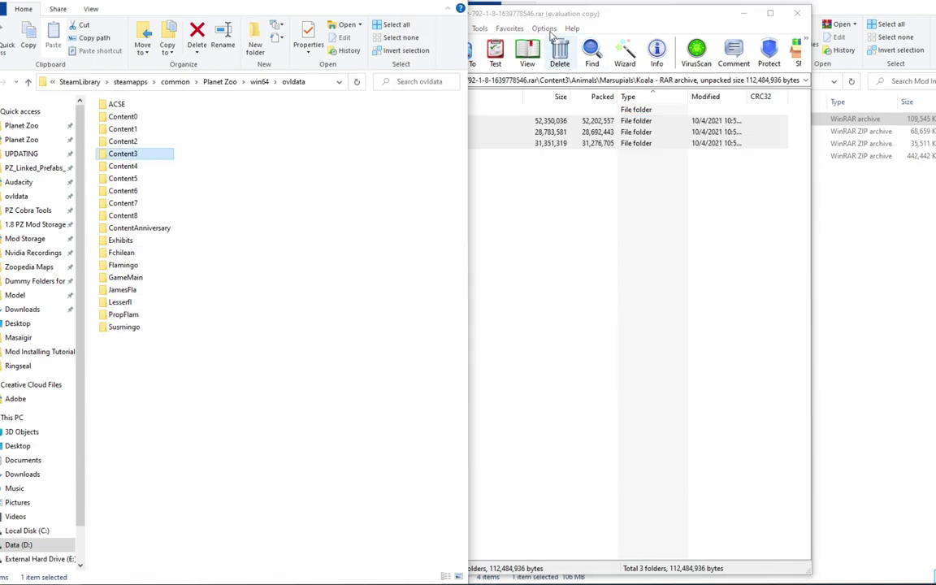
click(599, 9)
drag(599, 9, 639, 8)
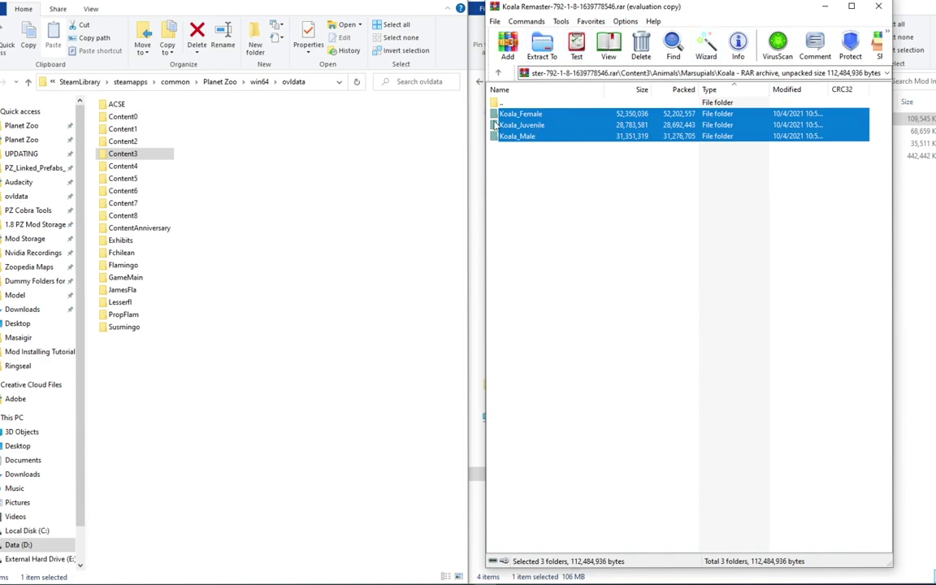
- Open the matching game folder Content3\Animals\Marsupials\Koala within ovldata
double_click(117, 154)
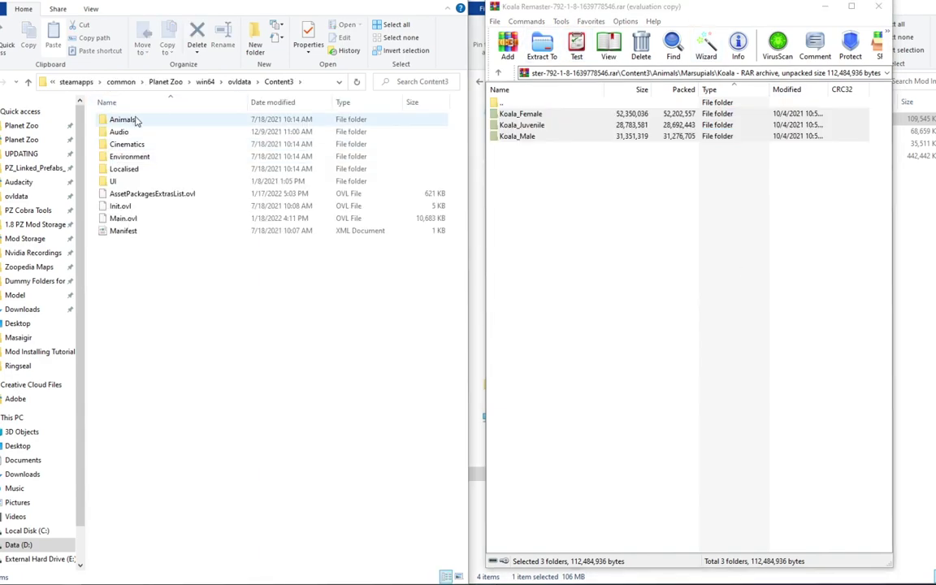
double_click(123, 120)
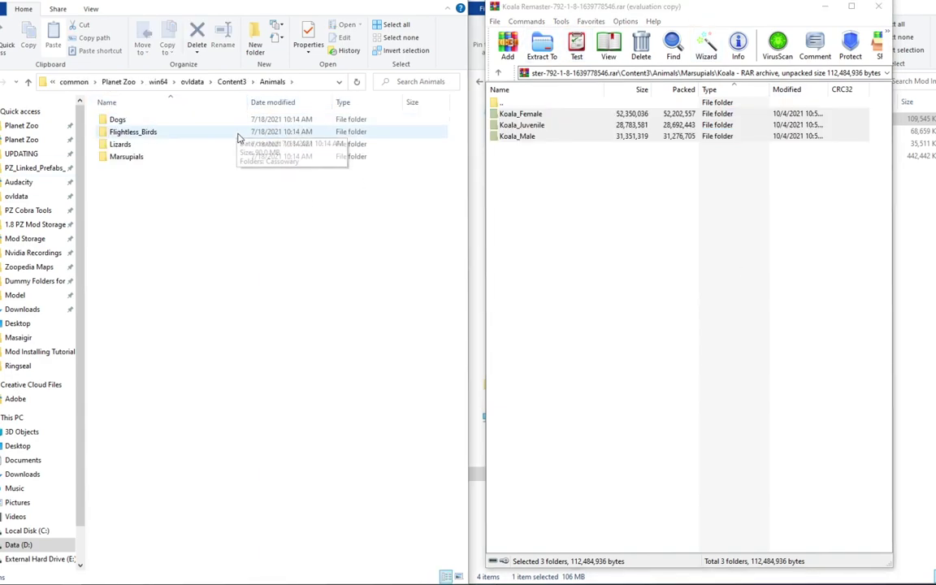
double_click(152, 159)
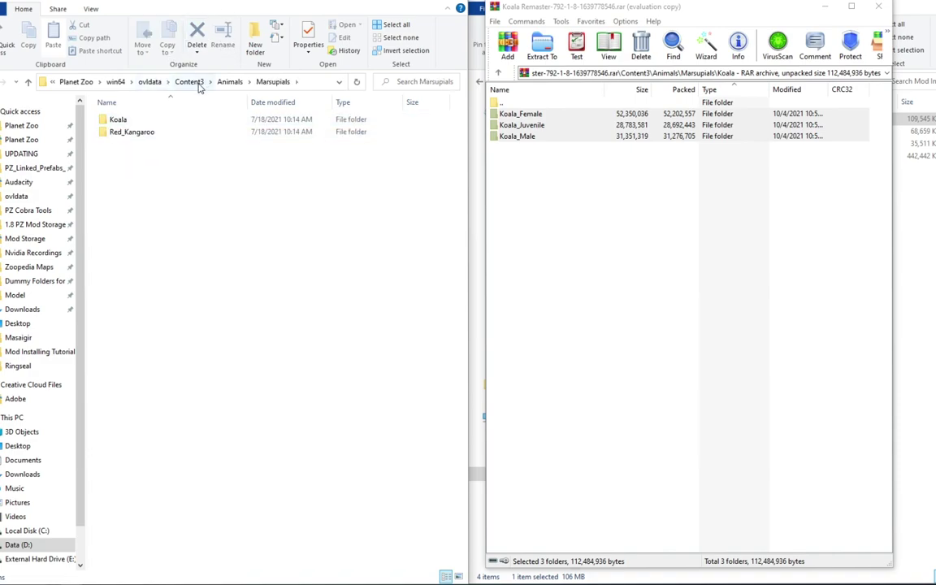
click(126, 120)
double_click(126, 120)
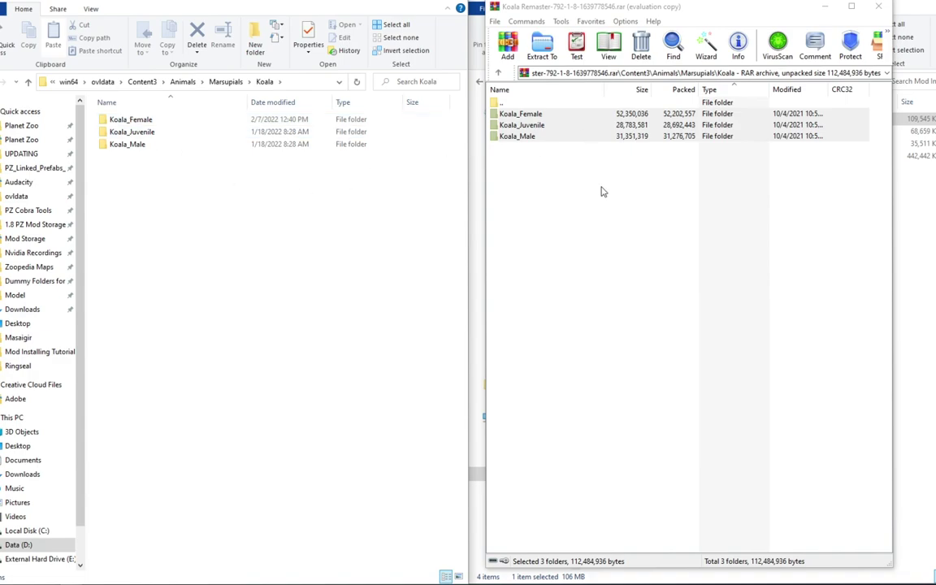
- Extract the three koala folders into the game's Koala folder, replacing the existing files, then return to ovldata and close the archive
drag(601, 179, 548, 115)
drag(520, 115, 213, 260)
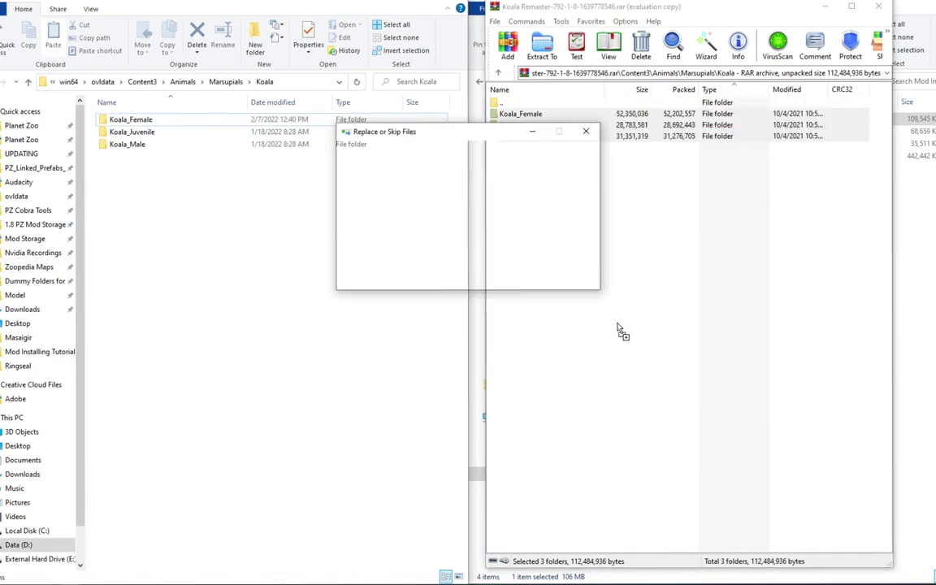
click(474, 193)
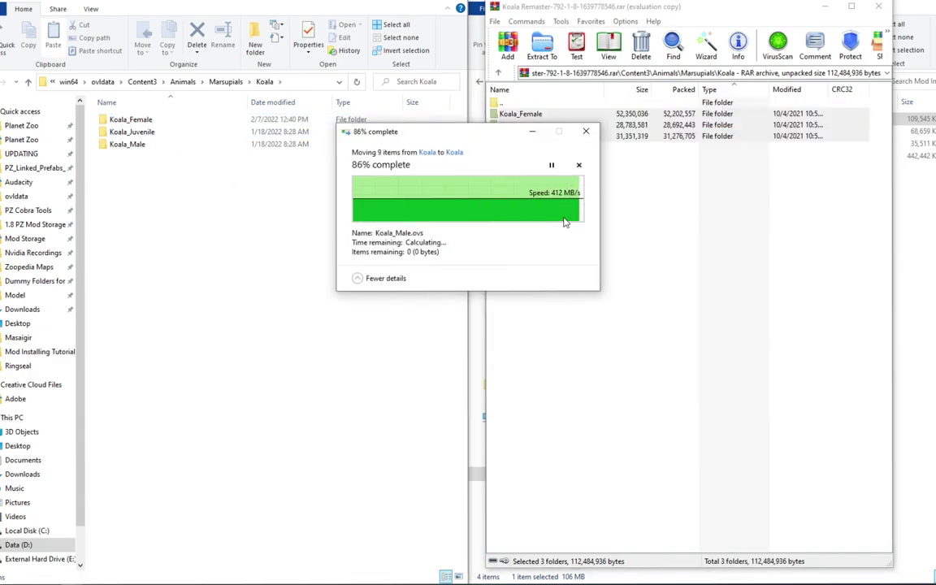
click(111, 82)
click(901, 5)
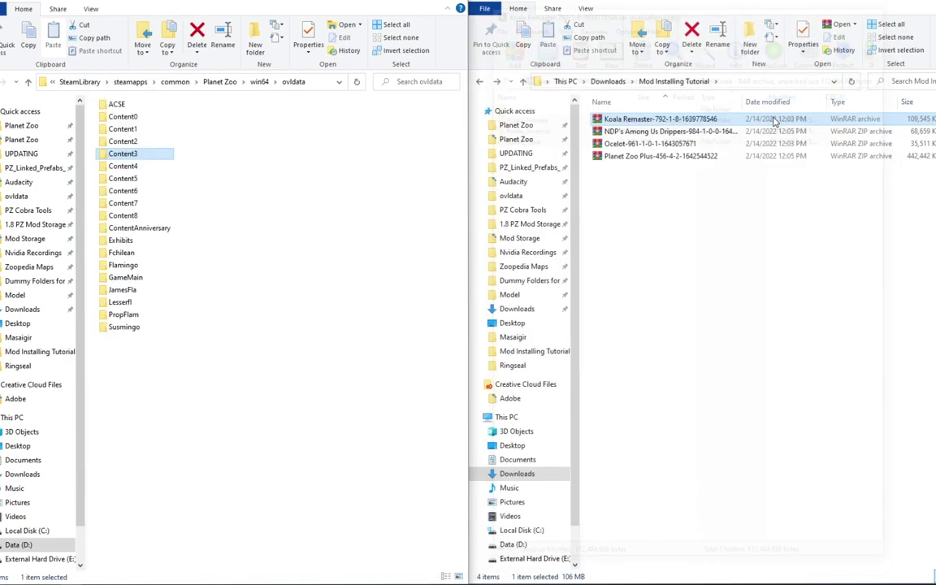
- Extract the Koala Remaster archive's Content3 folder into ovldata, replacing the files in the destination, then close and delete the archive
double_click(626, 119)
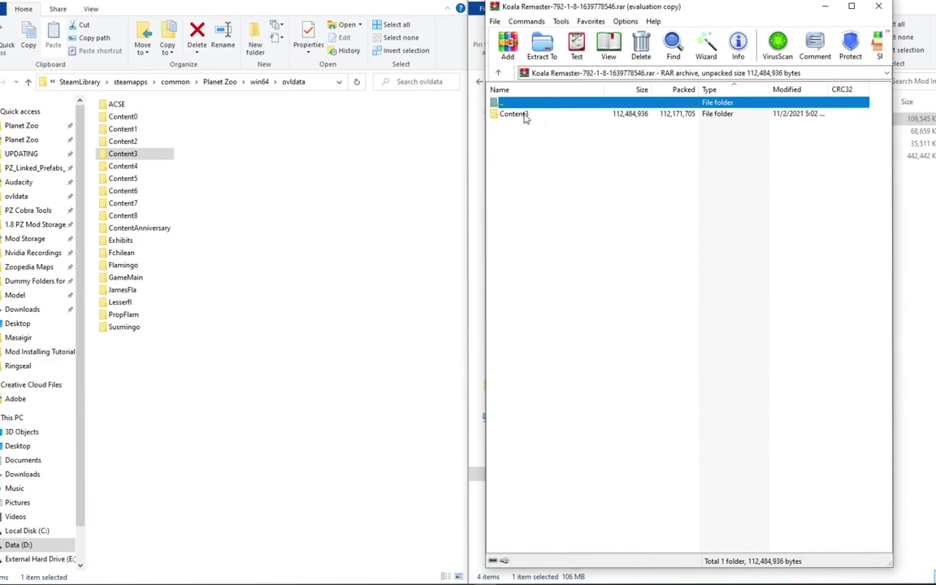
drag(525, 118, 343, 350)
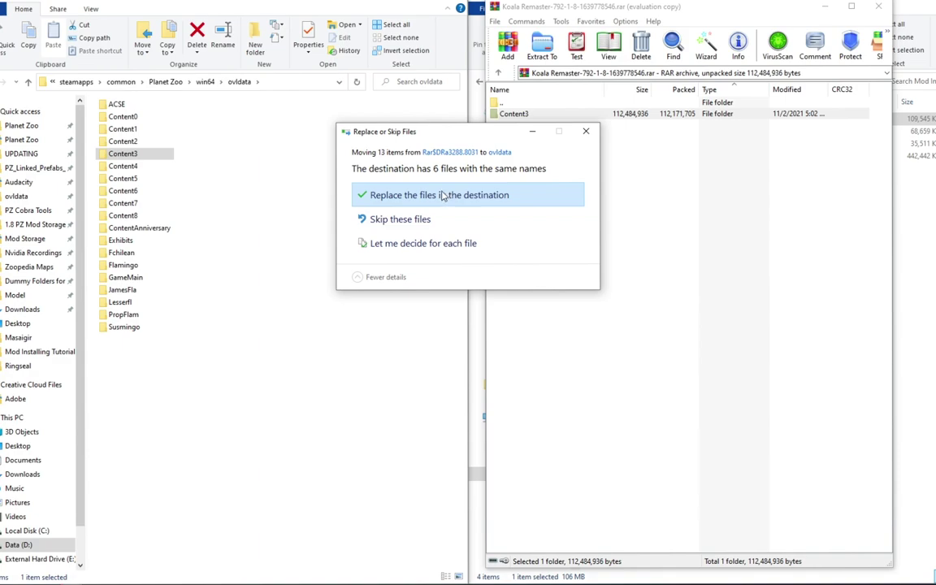
click(441, 197)
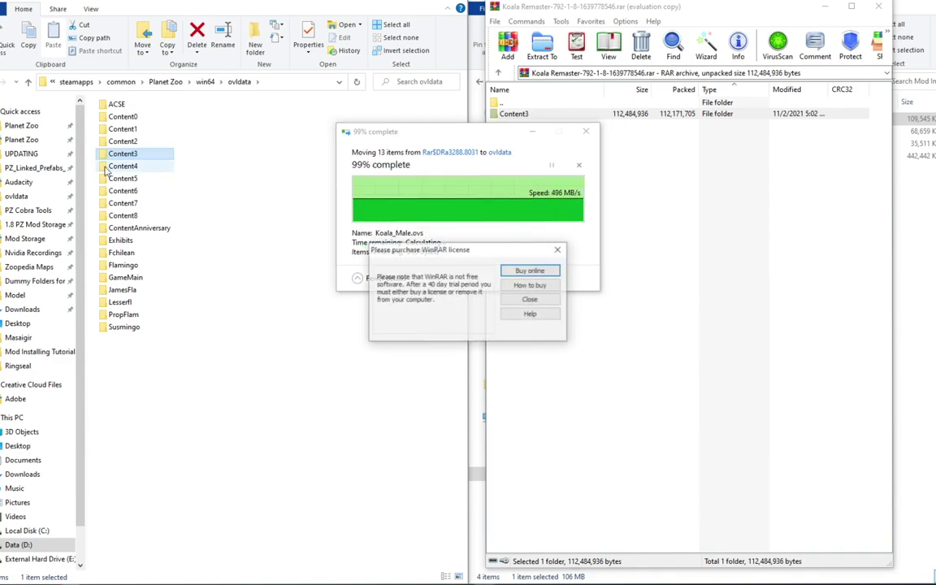
click(560, 252)
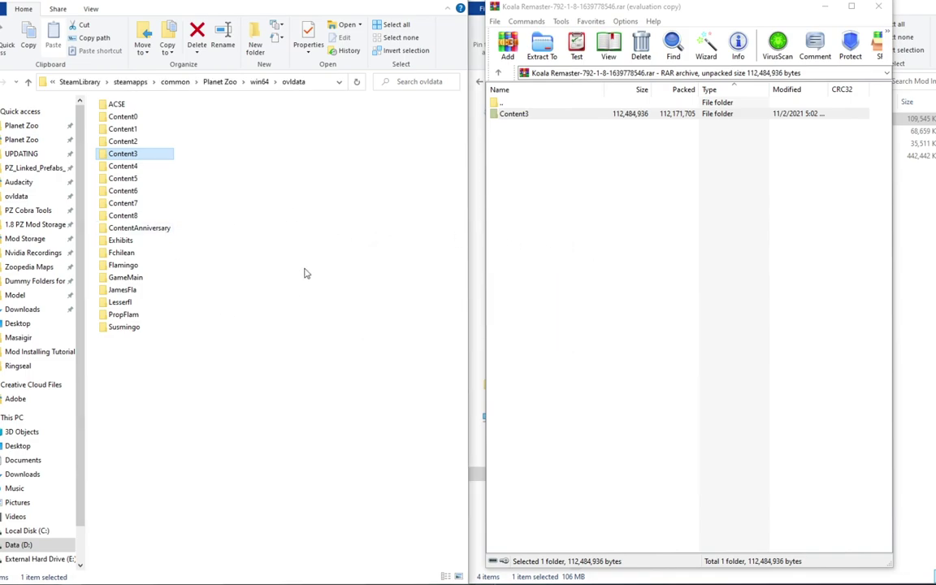
click(879, 5)
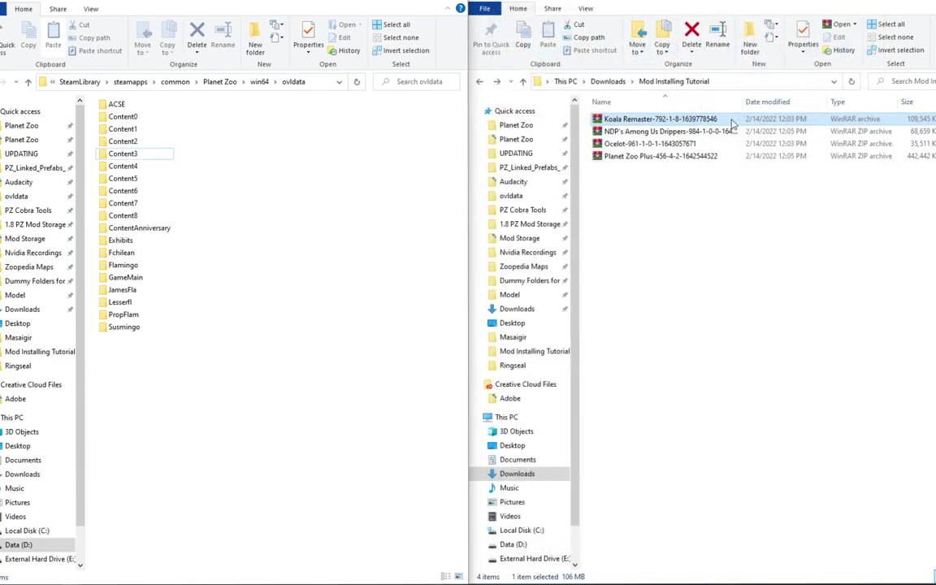
key(Delete)
- Open the NDP's Among Us Drippers archive, highlight the ovldata folders from Exhibits to Susmingo and dismiss the WinRAR licence reminder
double_click(709, 120)
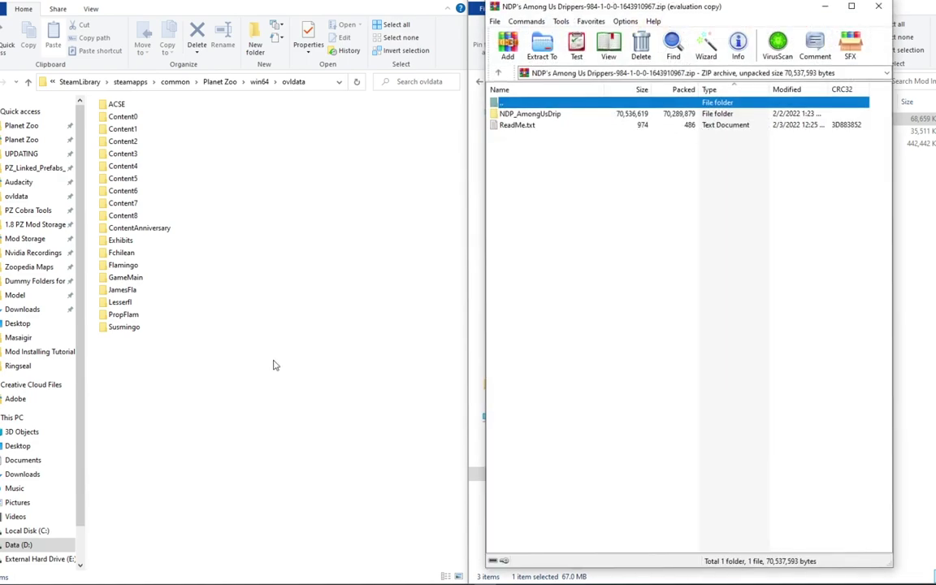
drag(198, 399, 120, 242)
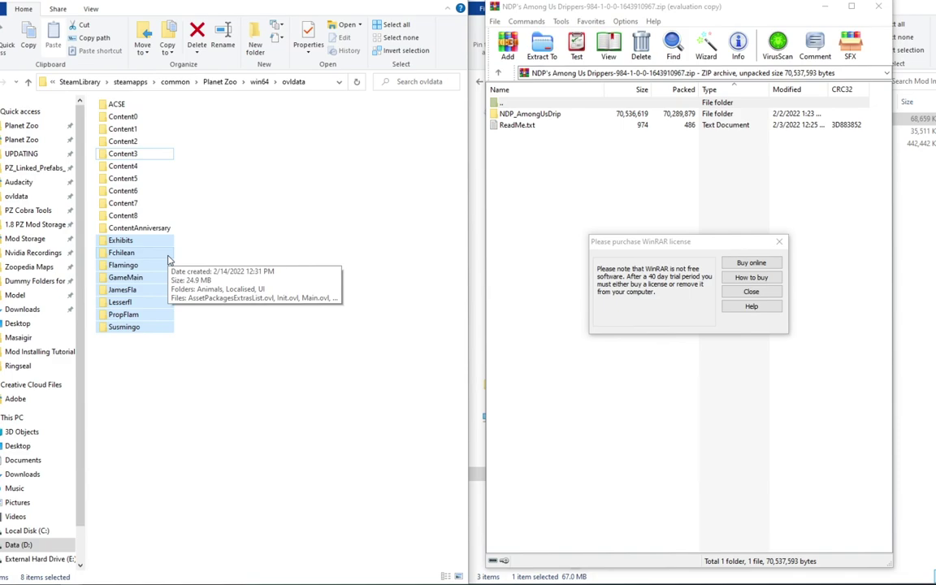
click(651, 192)
key(Escape)
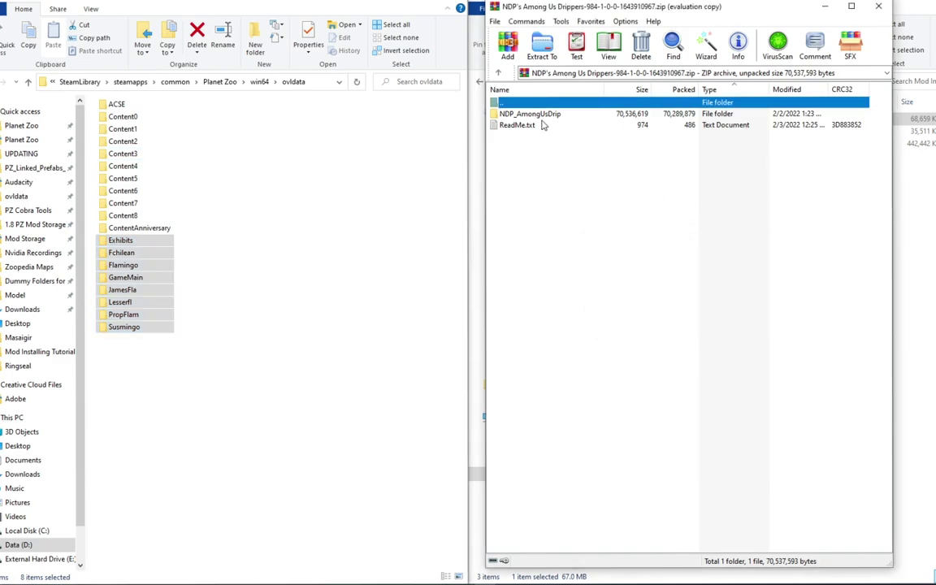
- Read the installation instructions in the archive's ReadMe.txt and close it
double_click(528, 127)
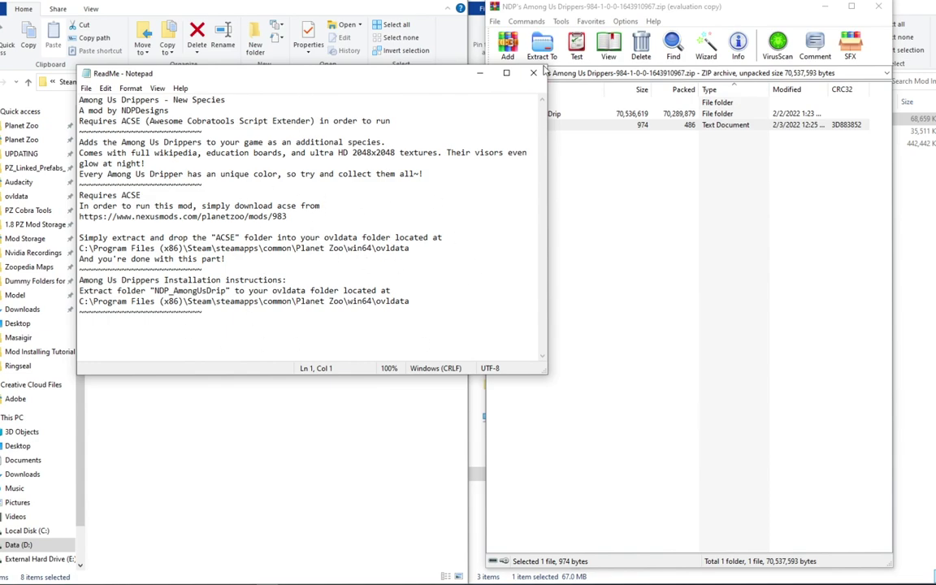
click(533, 73)
click(715, 197)
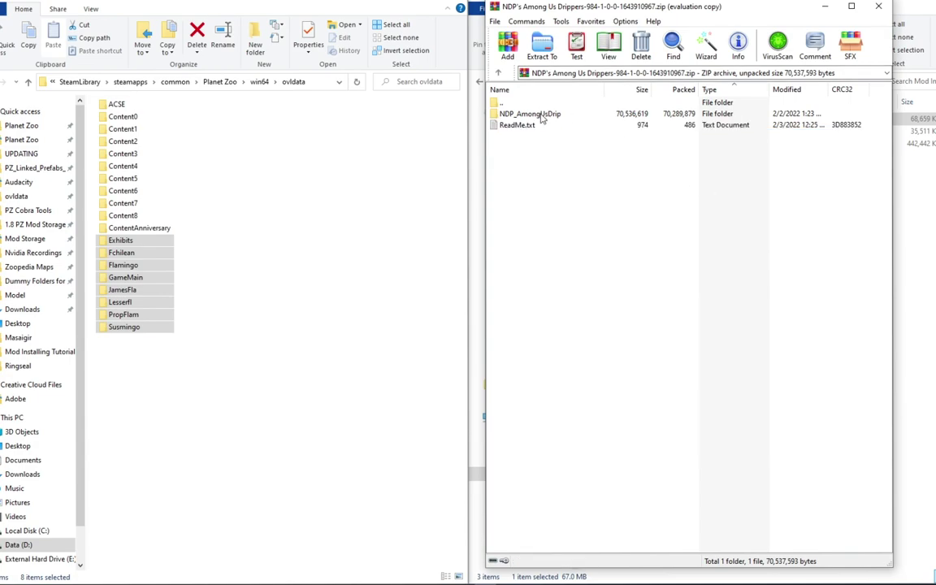
- Extract the NDP_AmongUsDrip folder from the archive into ovldata
drag(542, 116, 361, 253)
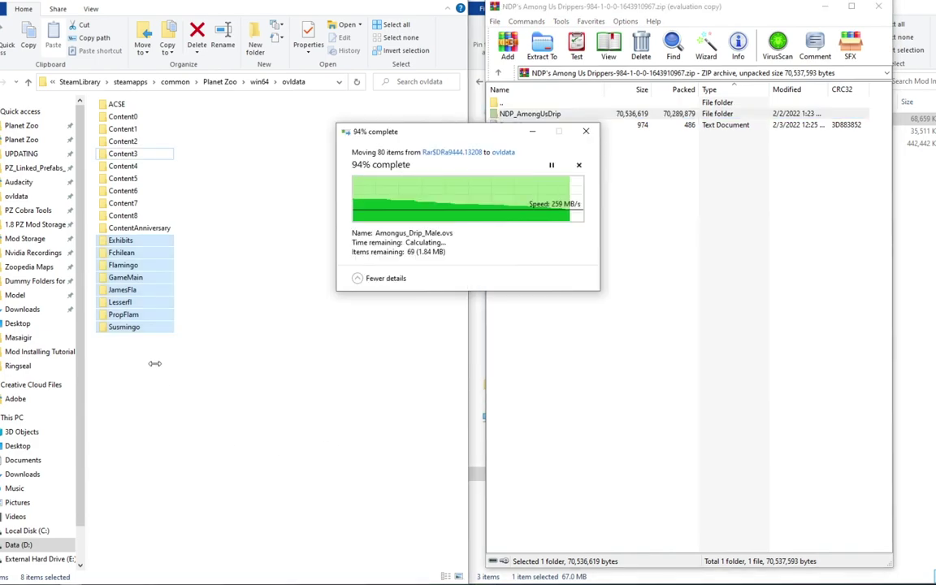
click(329, 412)
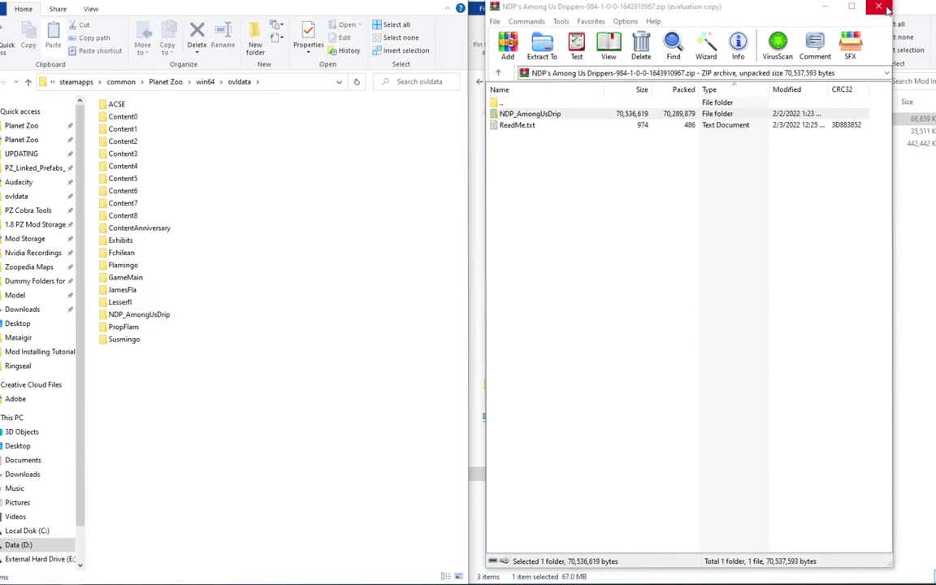
- Open Manifest.xml from the archive's NDP_AmongUsDrip folder in Notepad and examine the mod name in its Name tag
click(567, 116)
double_click(567, 116)
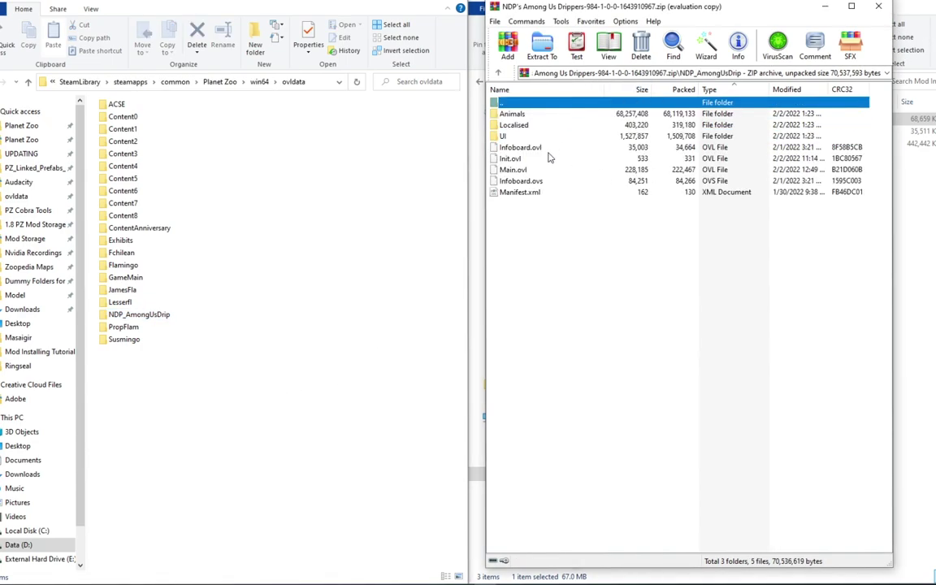
double_click(524, 193)
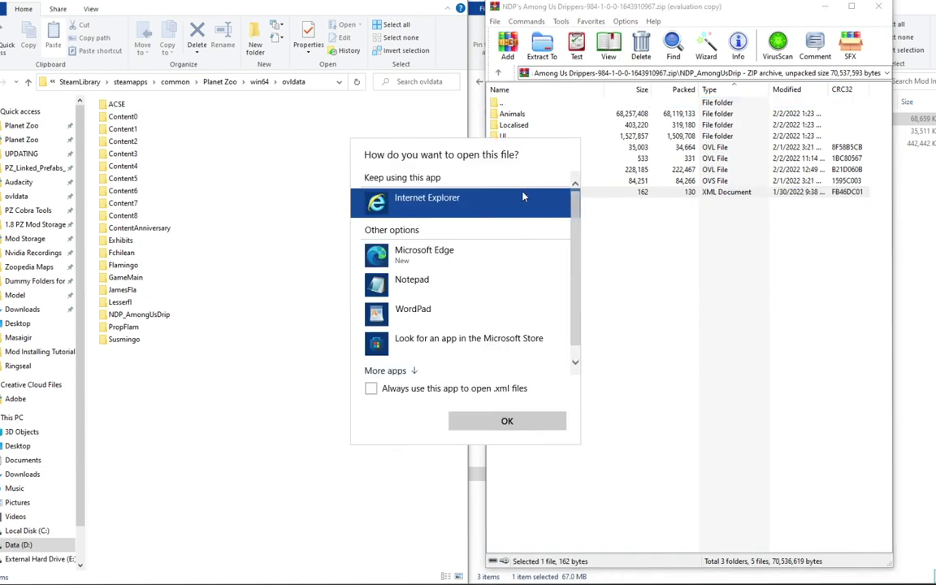
click(423, 295)
click(502, 422)
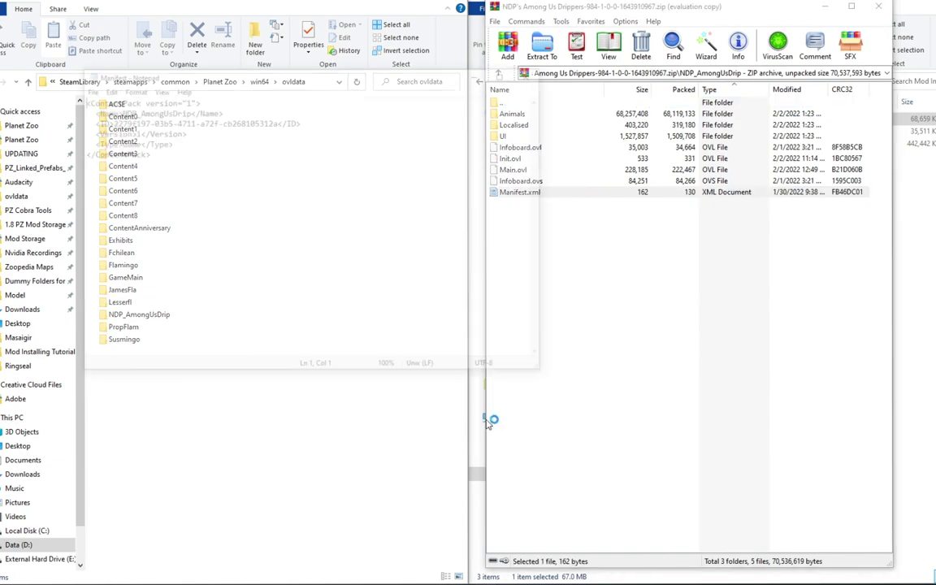
drag(193, 67, 382, 115)
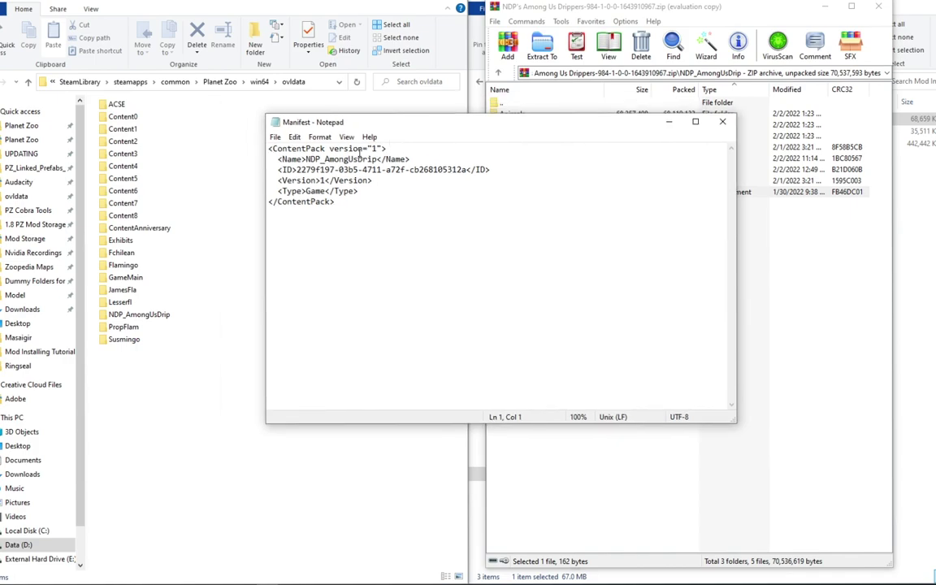
drag(378, 160, 324, 161)
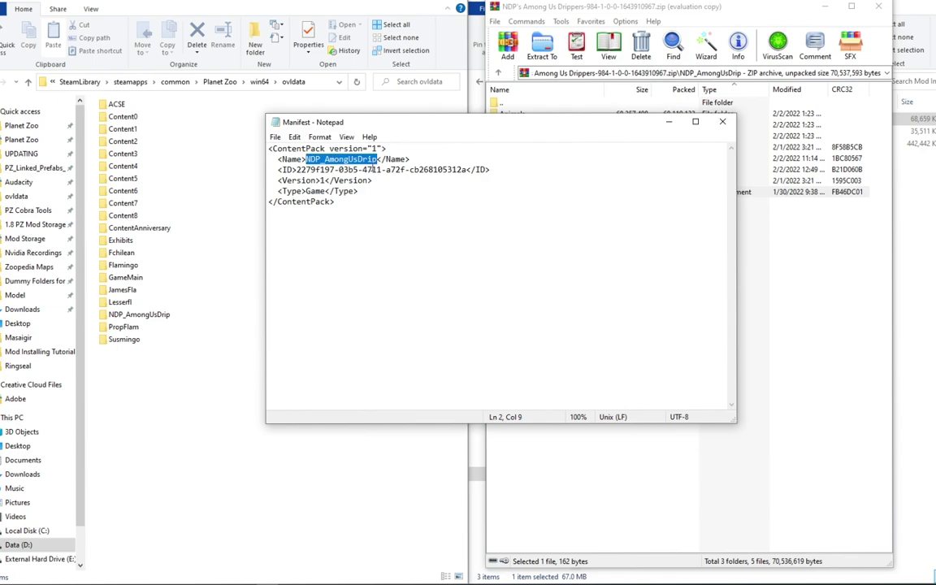
click(418, 151)
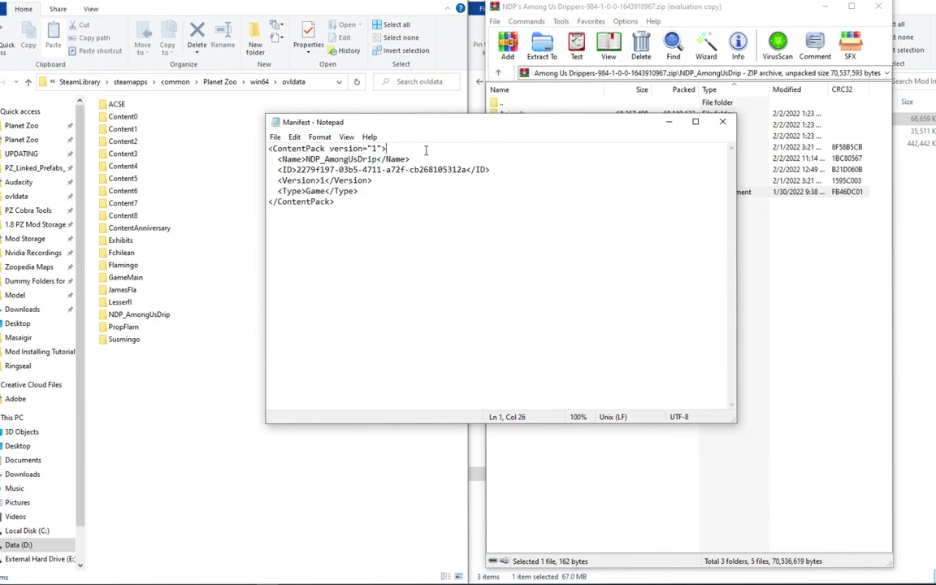
- Close the manifest and the archive window, then delete the Among Us Drippers archive
click(722, 121)
click(879, 6)
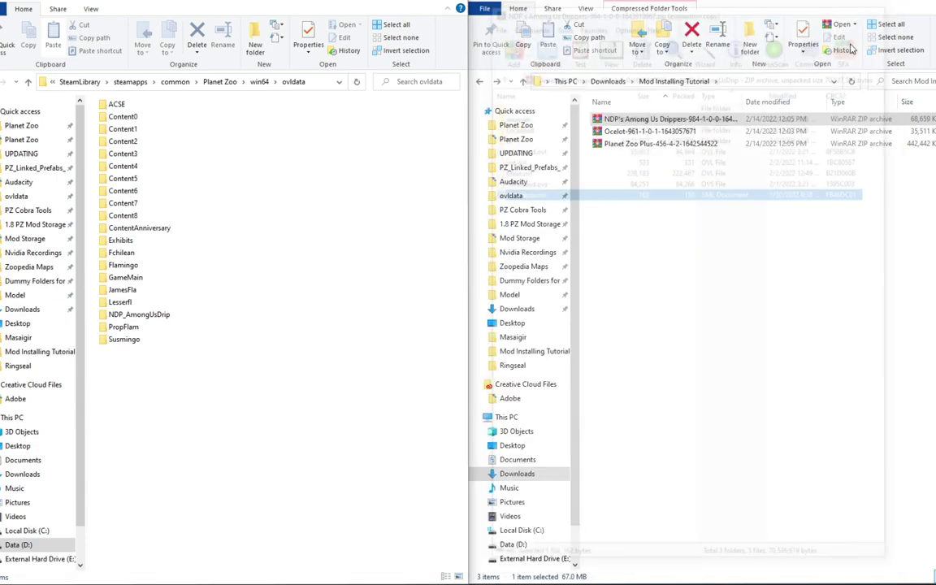
key(Delete)
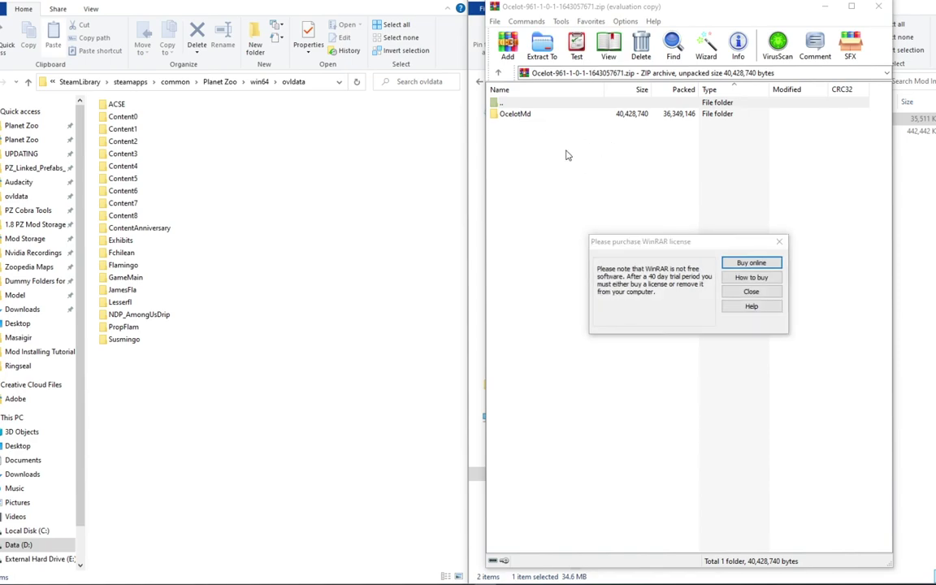
- Open the Ocelot archive, dismiss the licence reminder and check the contents of its OcelotMd folder
key(Escape)
double_click(537, 115)
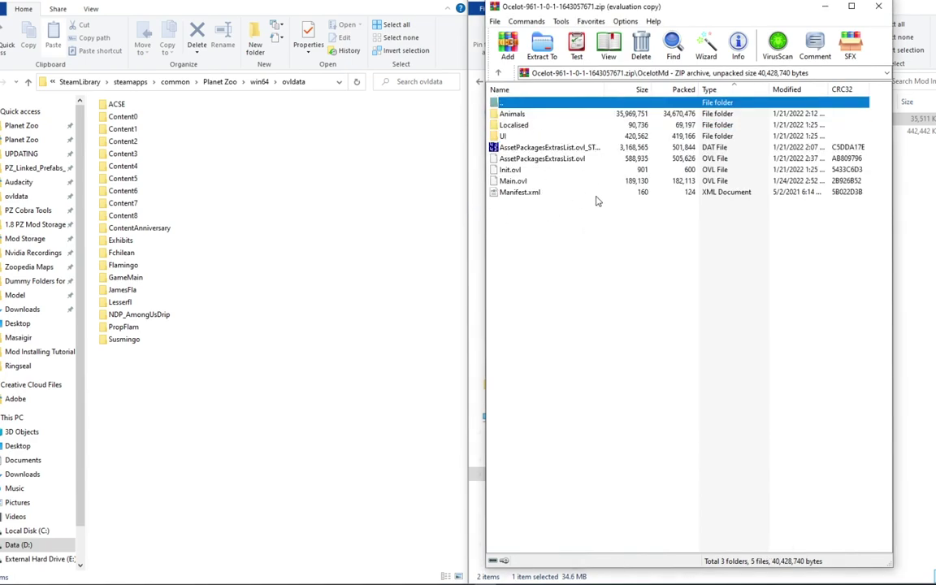
double_click(564, 105)
- Extract the OcelotMd folder into ovldata, then close and delete the Ocelot archive
drag(530, 132, 501, 145)
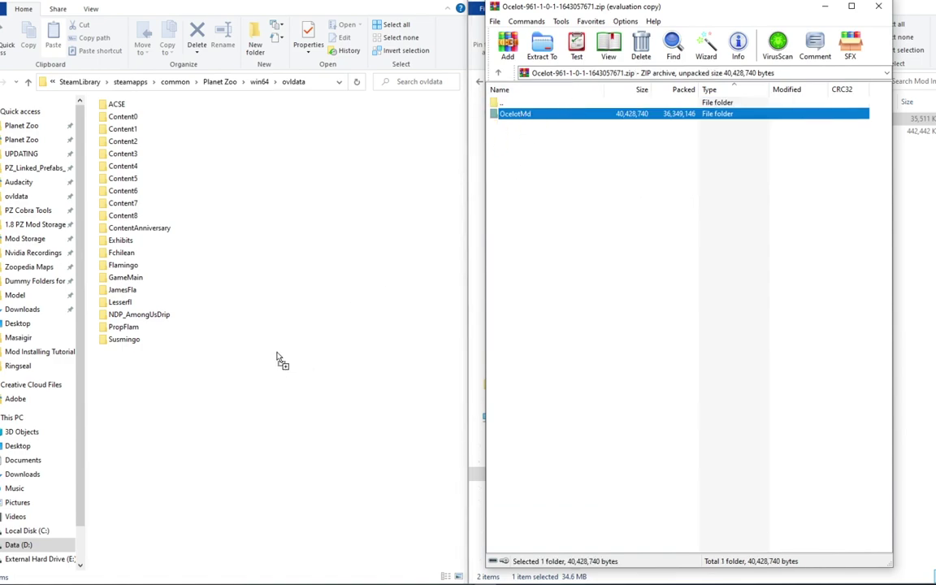
drag(276, 358, 280, 348)
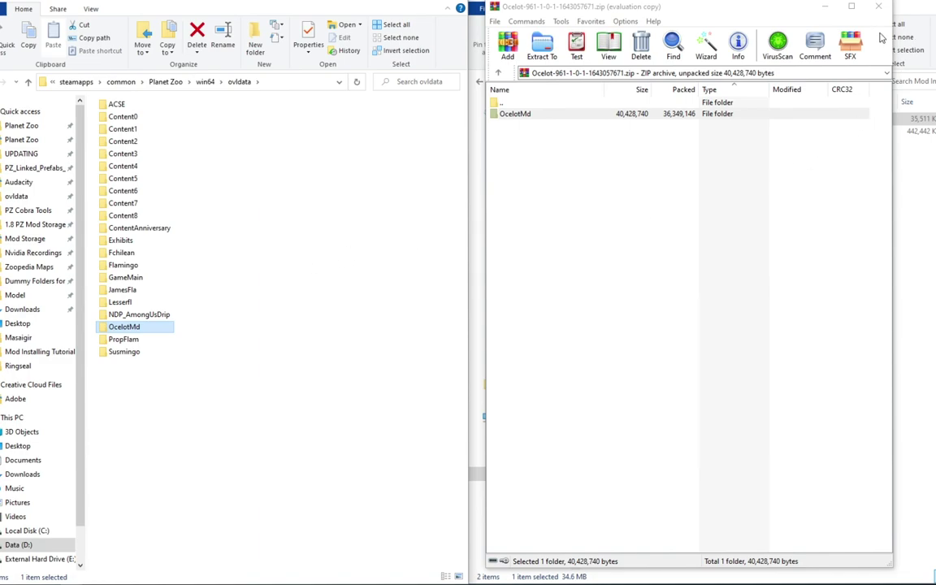
click(879, 6)
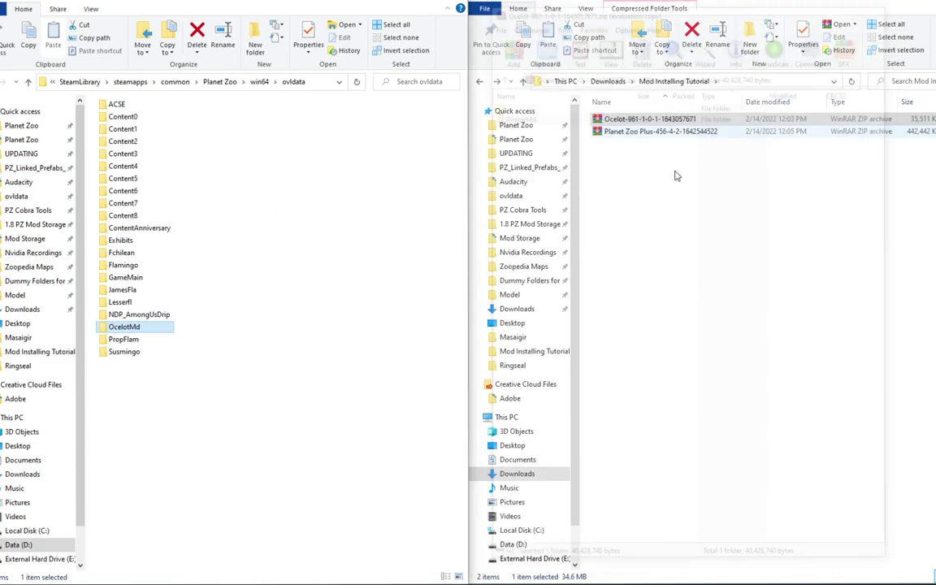
- Extract all folders from Content0 to ContentAnniversary in the Planet Zoo Plus archive into ovldata, replacing the files in the destination
double_click(639, 132)
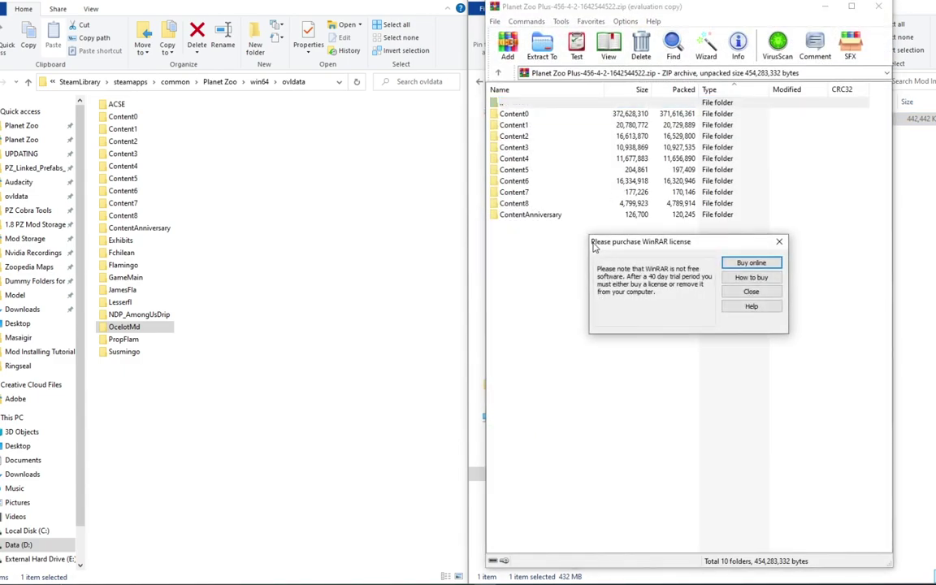
click(779, 242)
drag(729, 261, 664, 114)
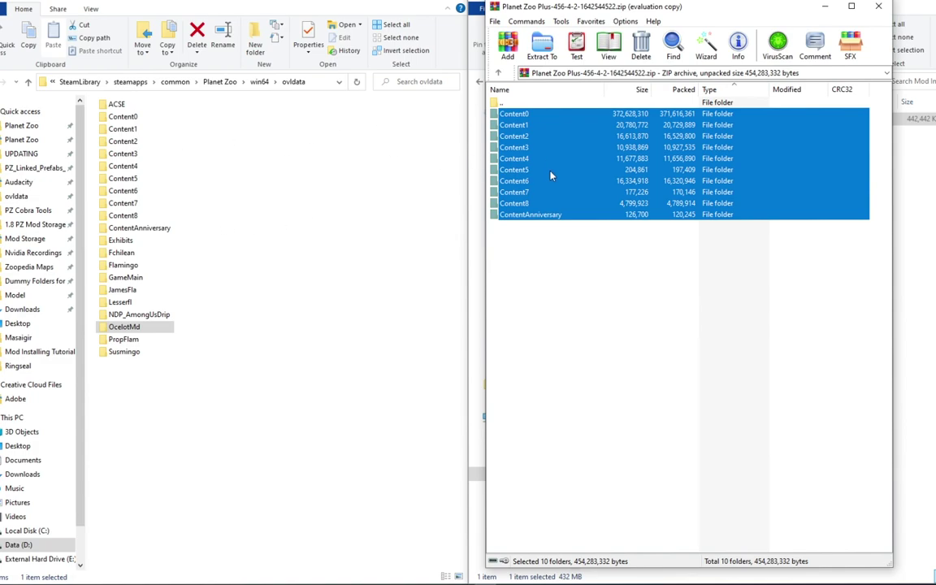
drag(562, 176, 331, 204)
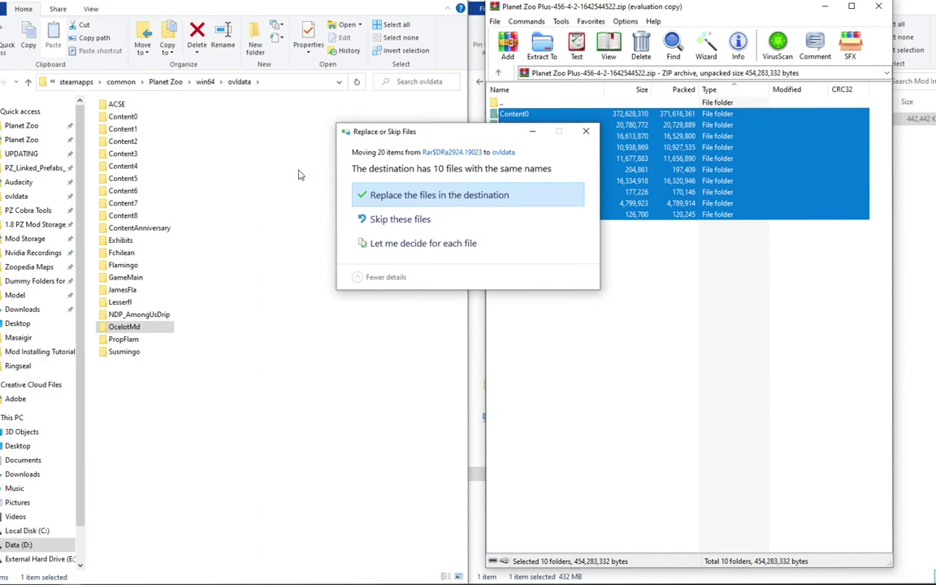
click(362, 195)
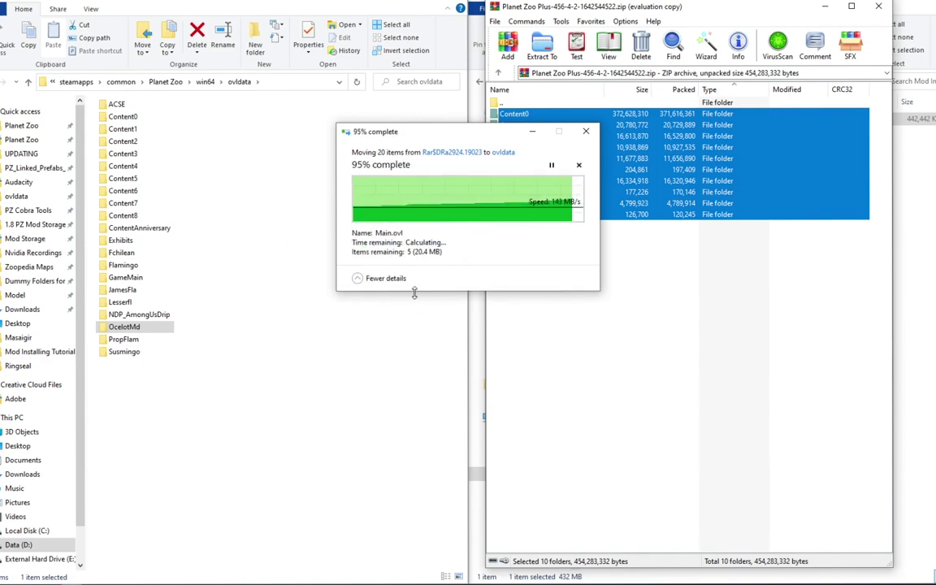
- Check the contents of the archive's Content0 folder, then compare the archive's full set of content folders with those in ovldata
double_click(543, 116)
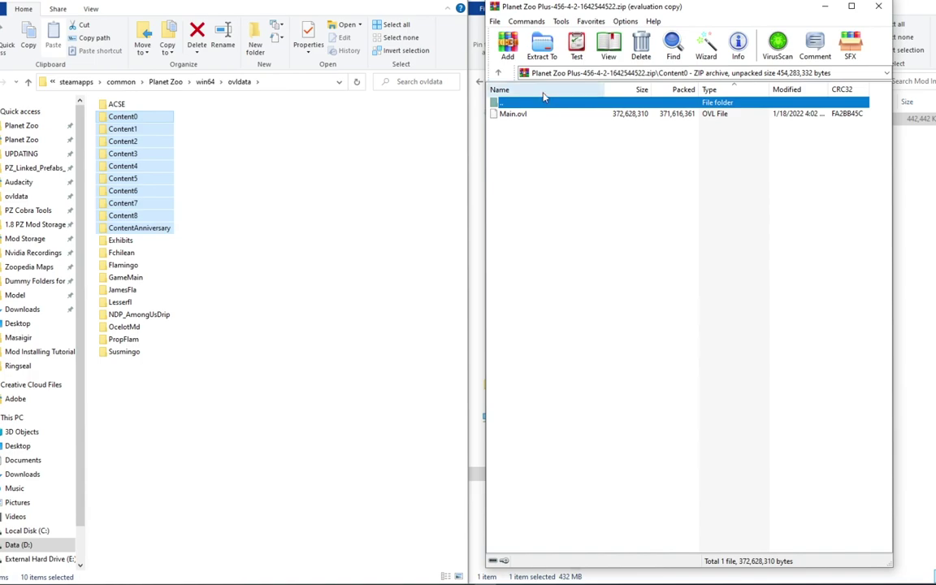
double_click(543, 103)
drag(599, 247, 502, 98)
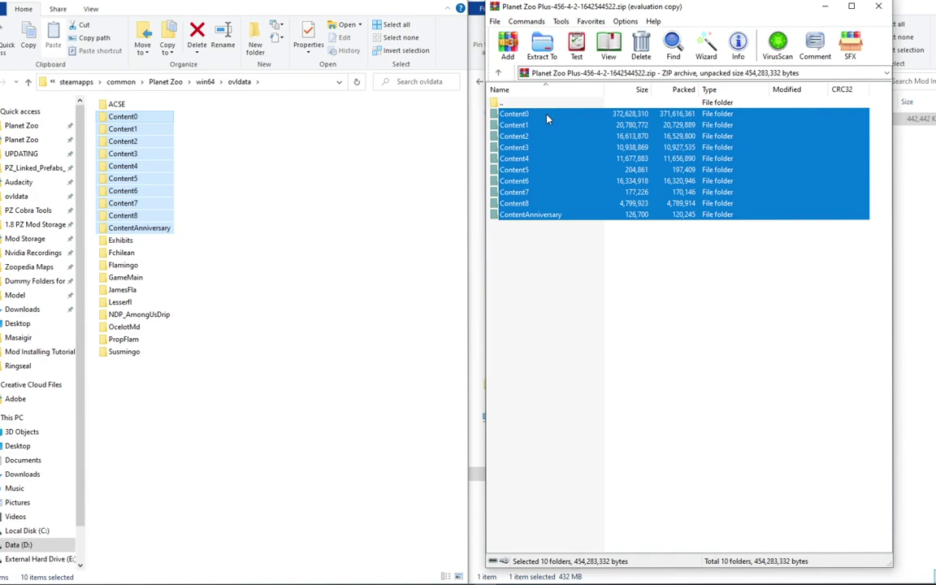
click(248, 157)
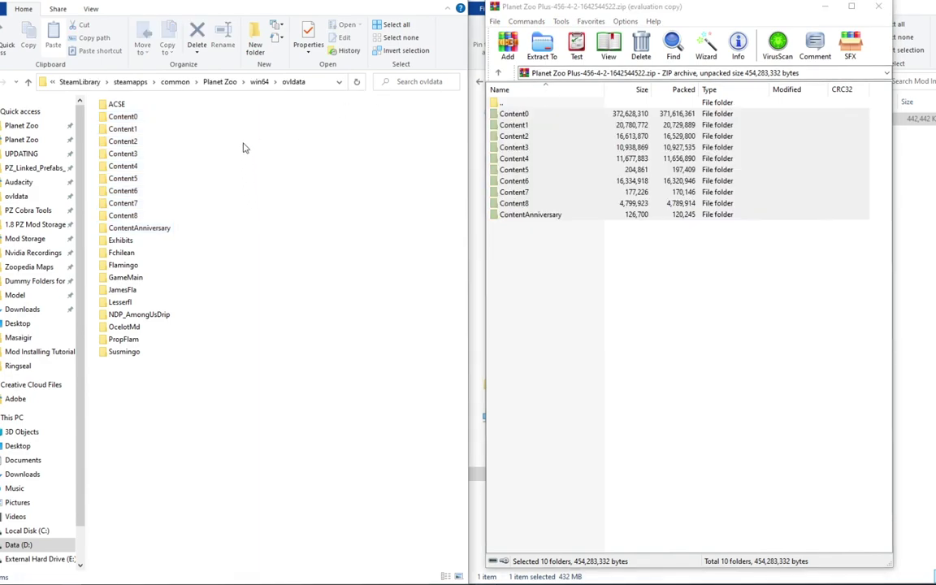
- Close the Planet Zoo Plus archive and delete it from the Mod Installing Tutorial folder
click(879, 5)
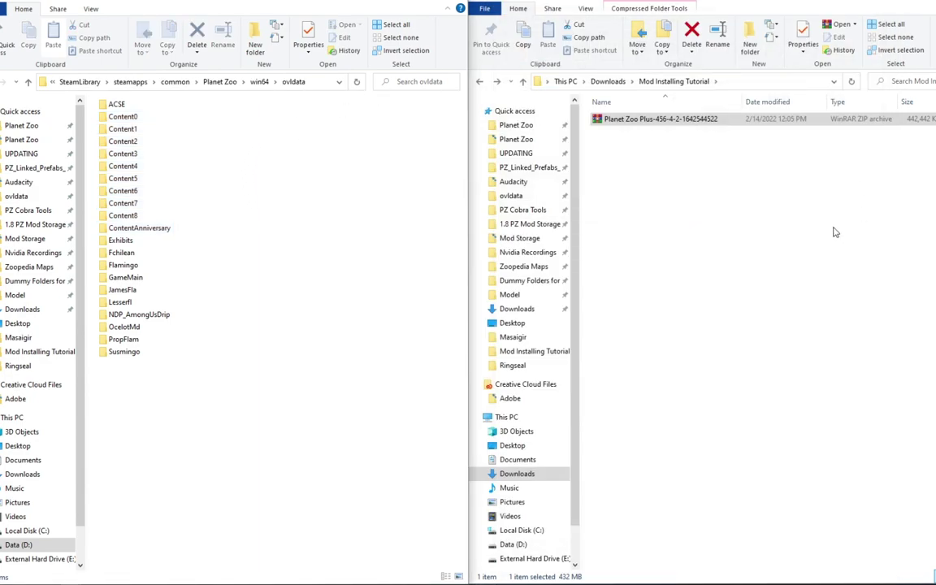
drag(842, 204, 663, 89)
key(Delete)
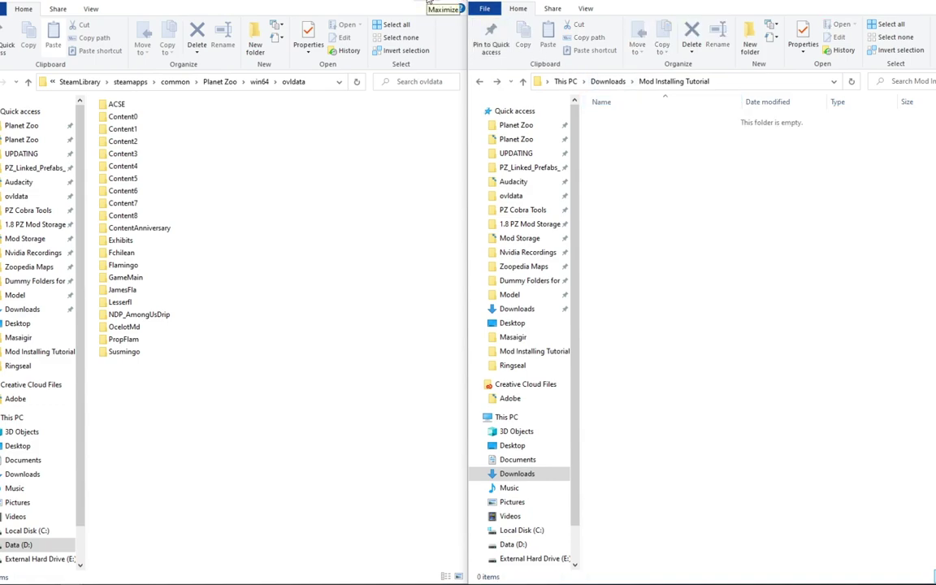
- Maximize the ovldata window to show the complete list of installed folders
click(430, 3)
drag(650, 246, 610, 251)
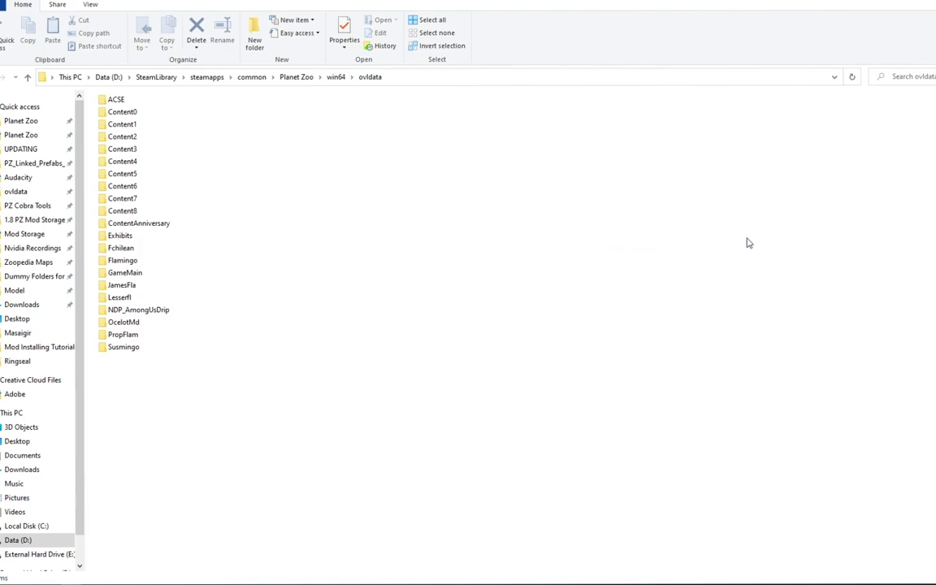